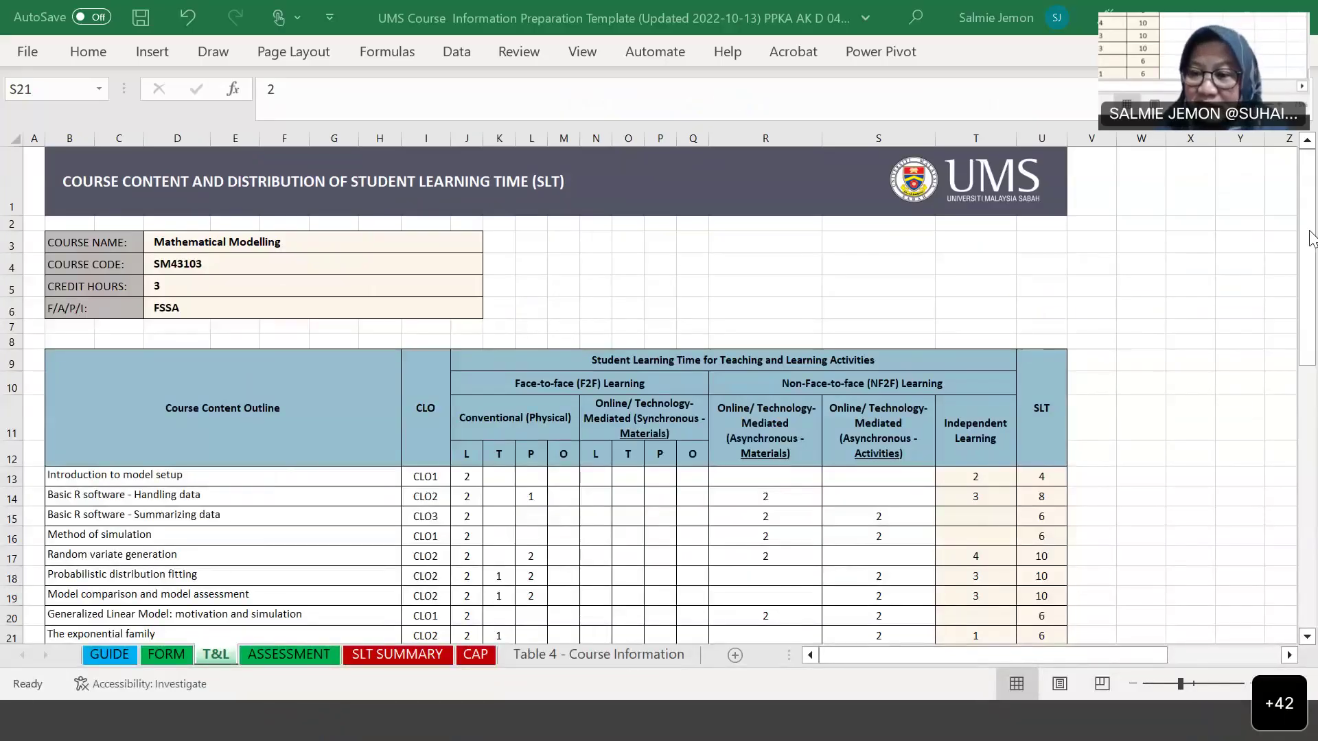
Read the closing notes, contact details and last-updated line on the GUIDE worksheet.
left_click(109, 655)
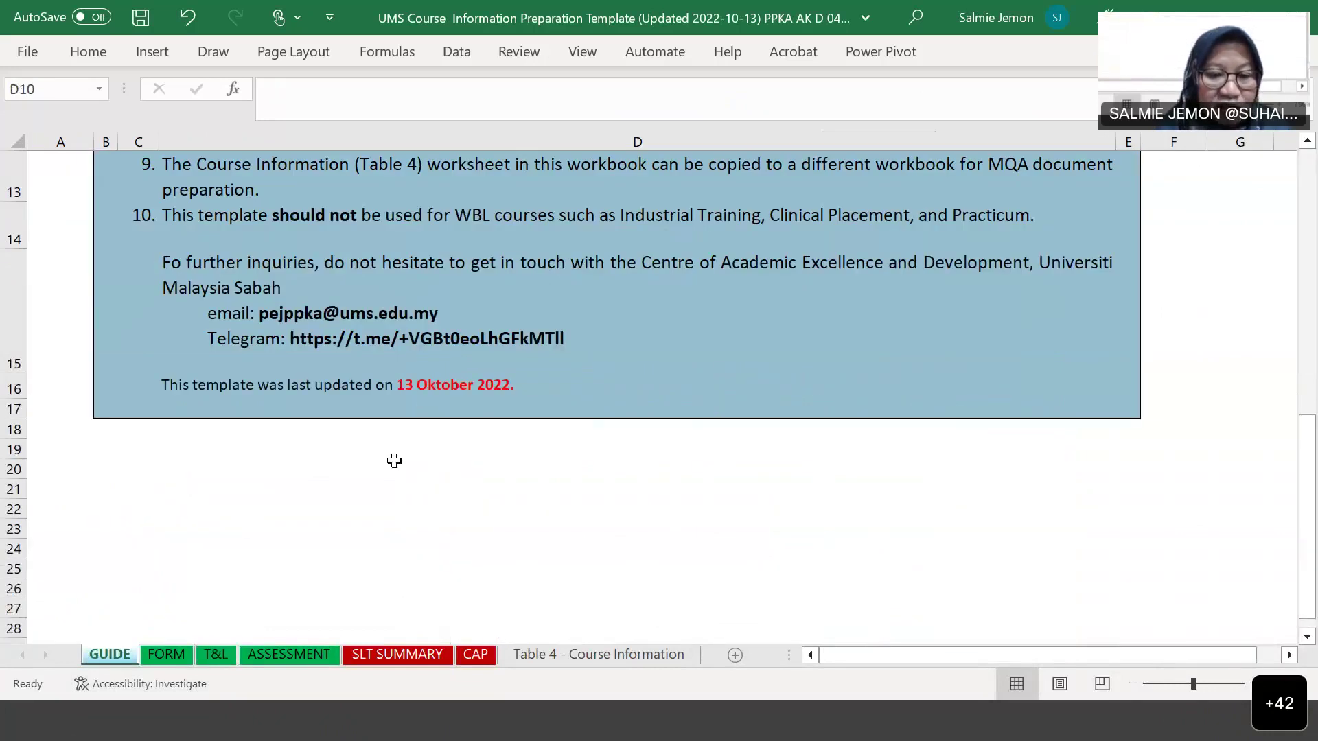
scroll(394, 461, "up", 10)
scroll(394, 460, "down", 3)
scroll(394, 461, "down", 5)
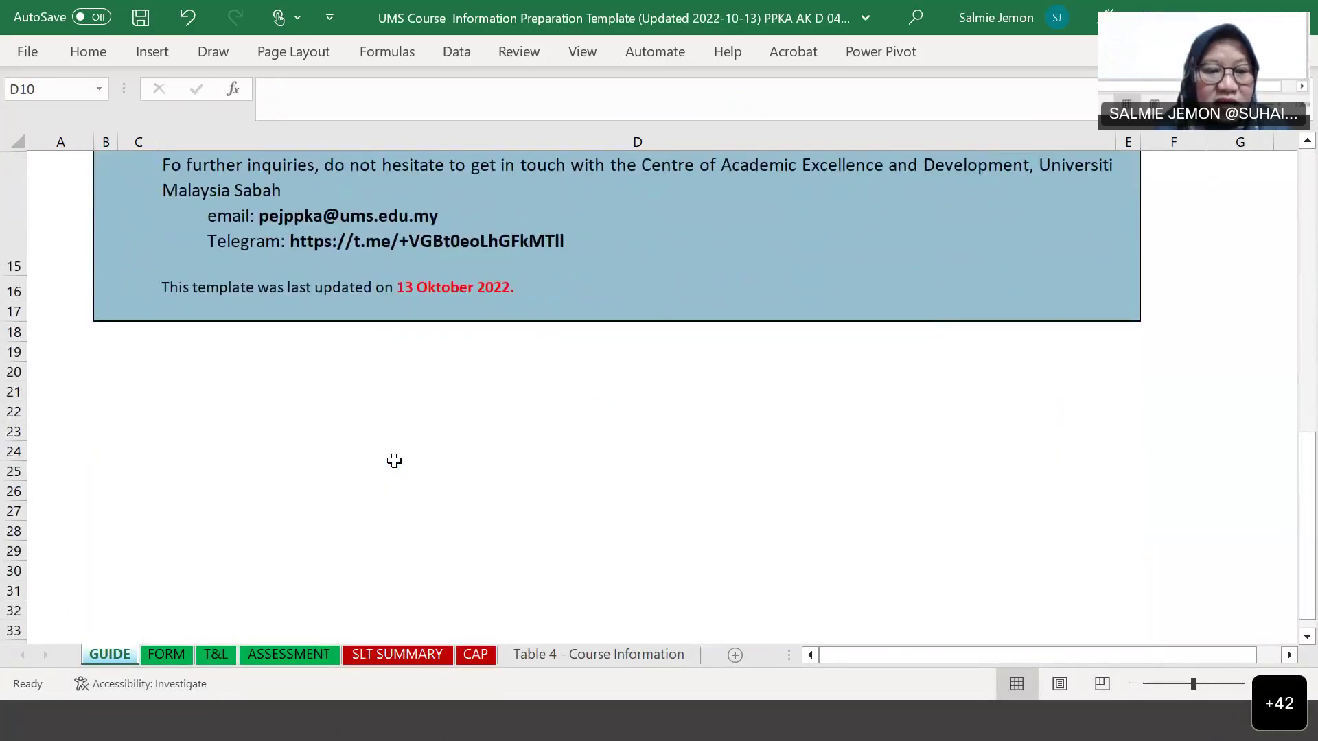
scroll(394, 460, "up", 1)
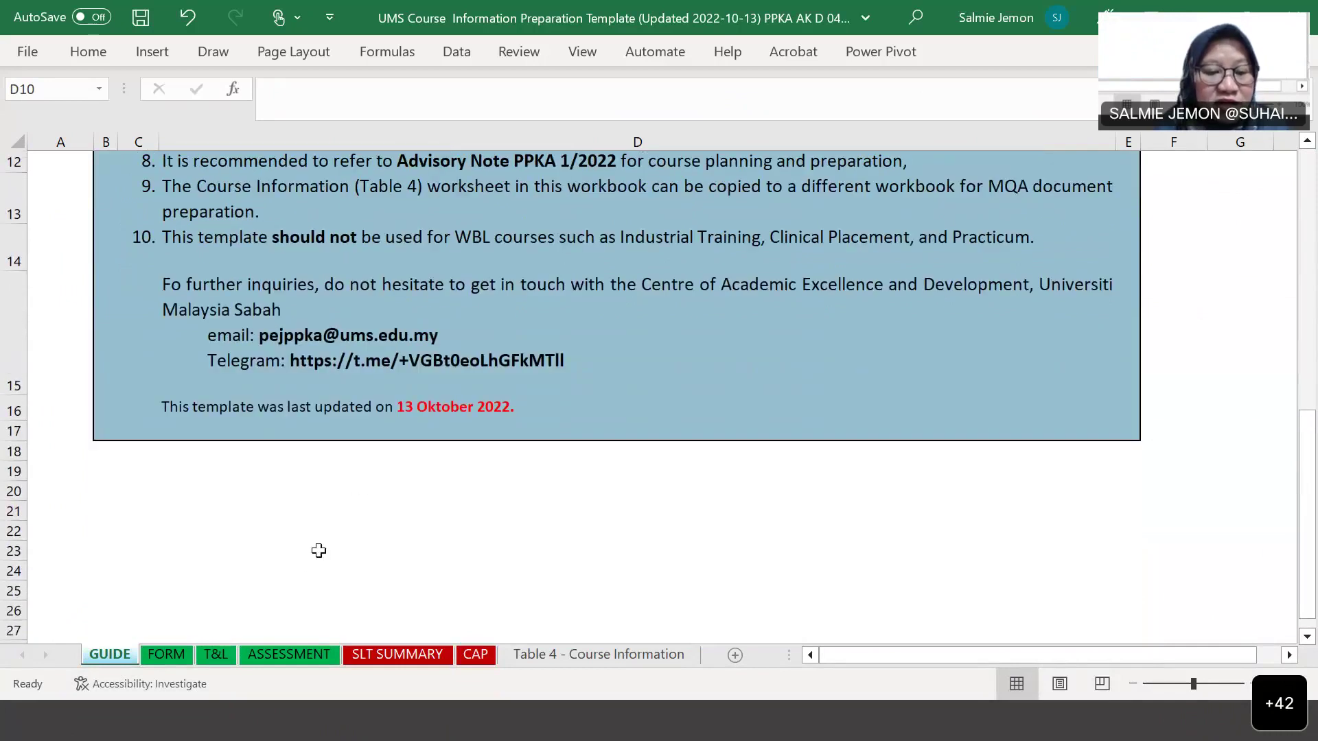
Review the course learning outcomes table on the FORM worksheet, including statements, PLOs, learning activities and taxonomy levels.
left_click(170, 658)
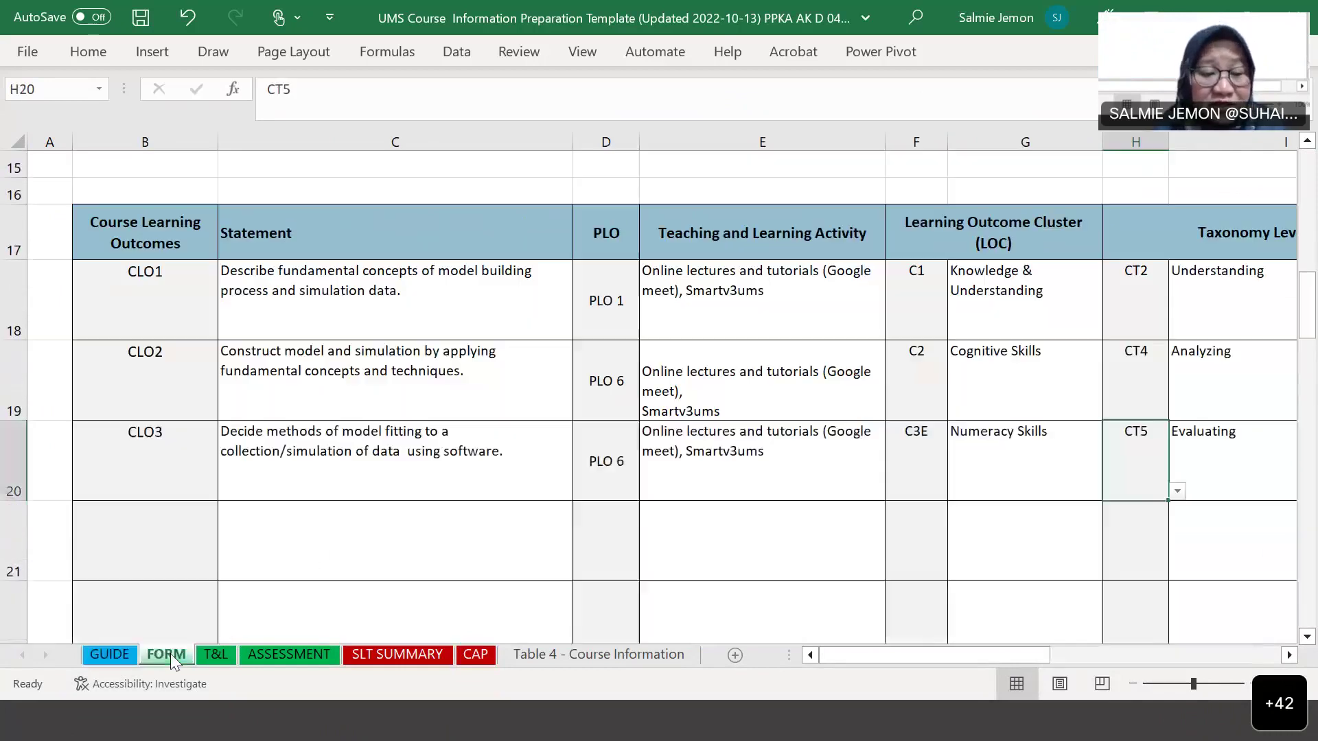
scroll(460, 420, "up", 2)
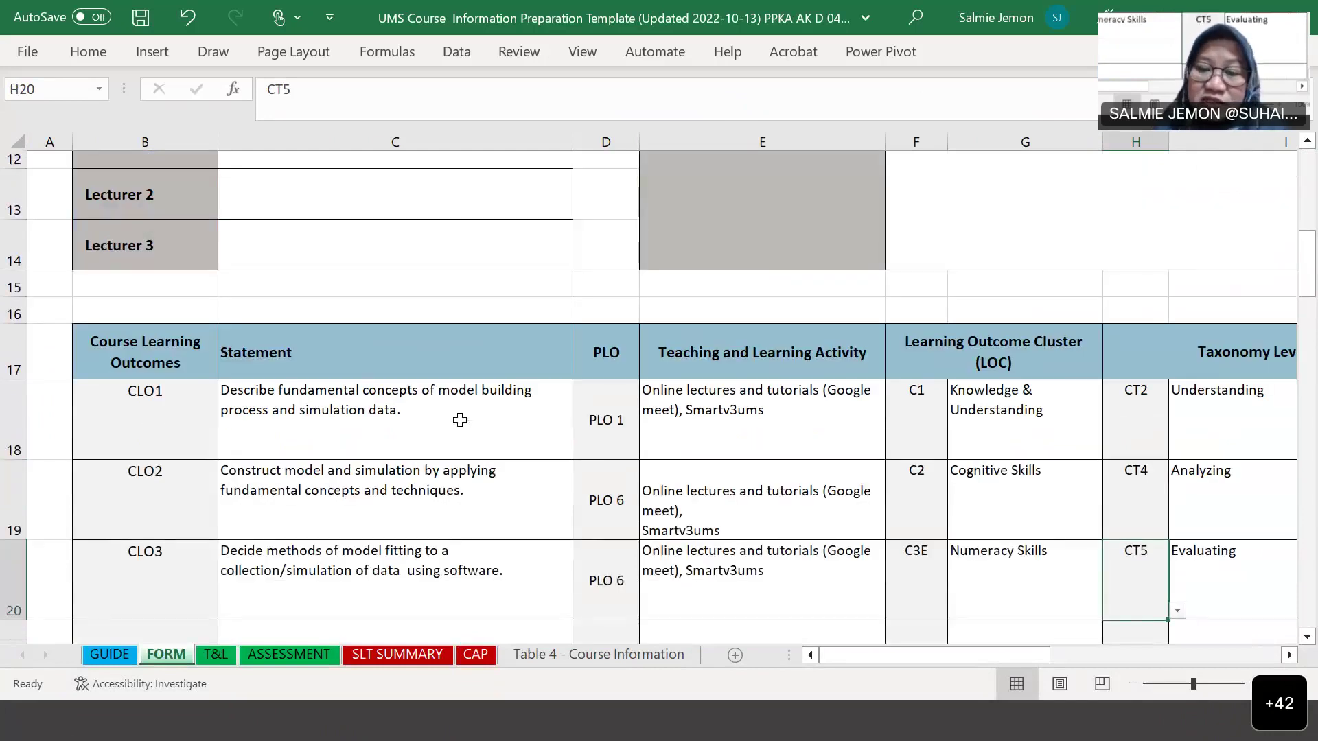
scroll(460, 420, "down", 1)
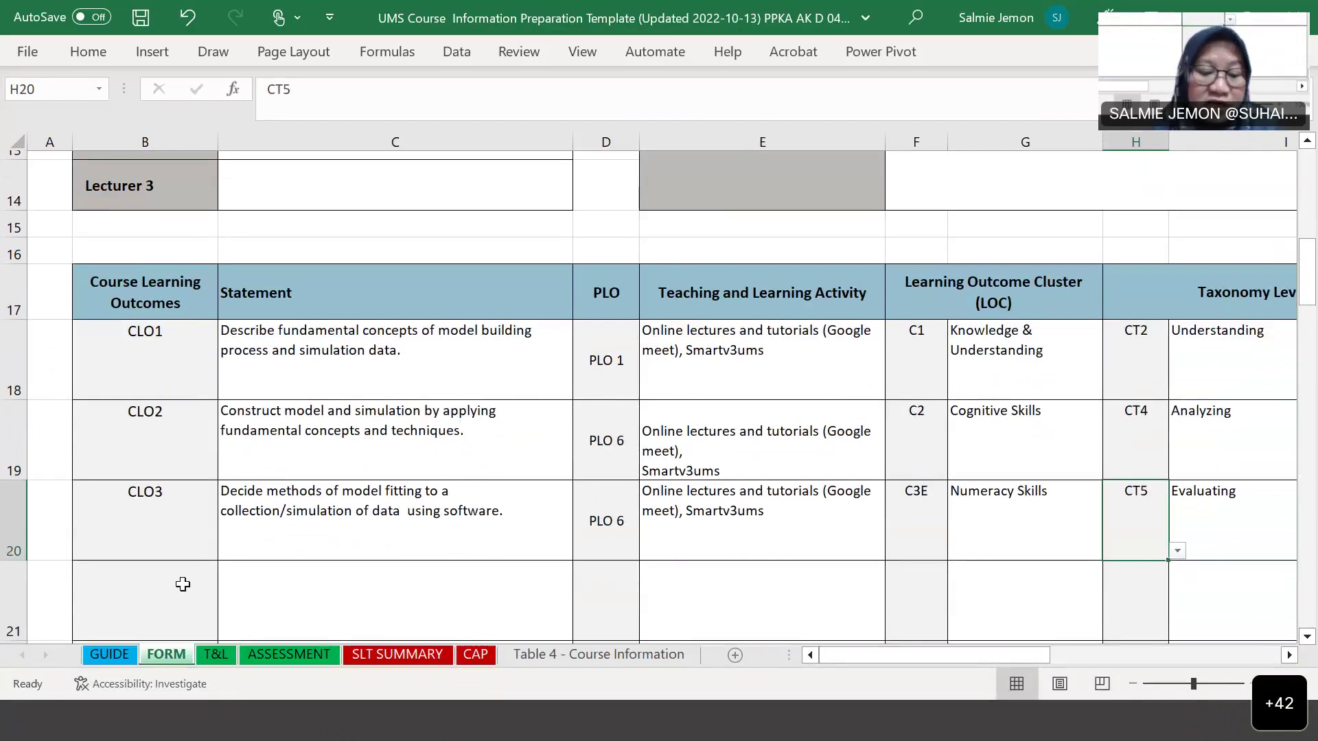
Examine the course content outline and its distribution of student learning time on the T&L worksheet.
left_click(216, 655)
scroll(598, 420, "down", 3)
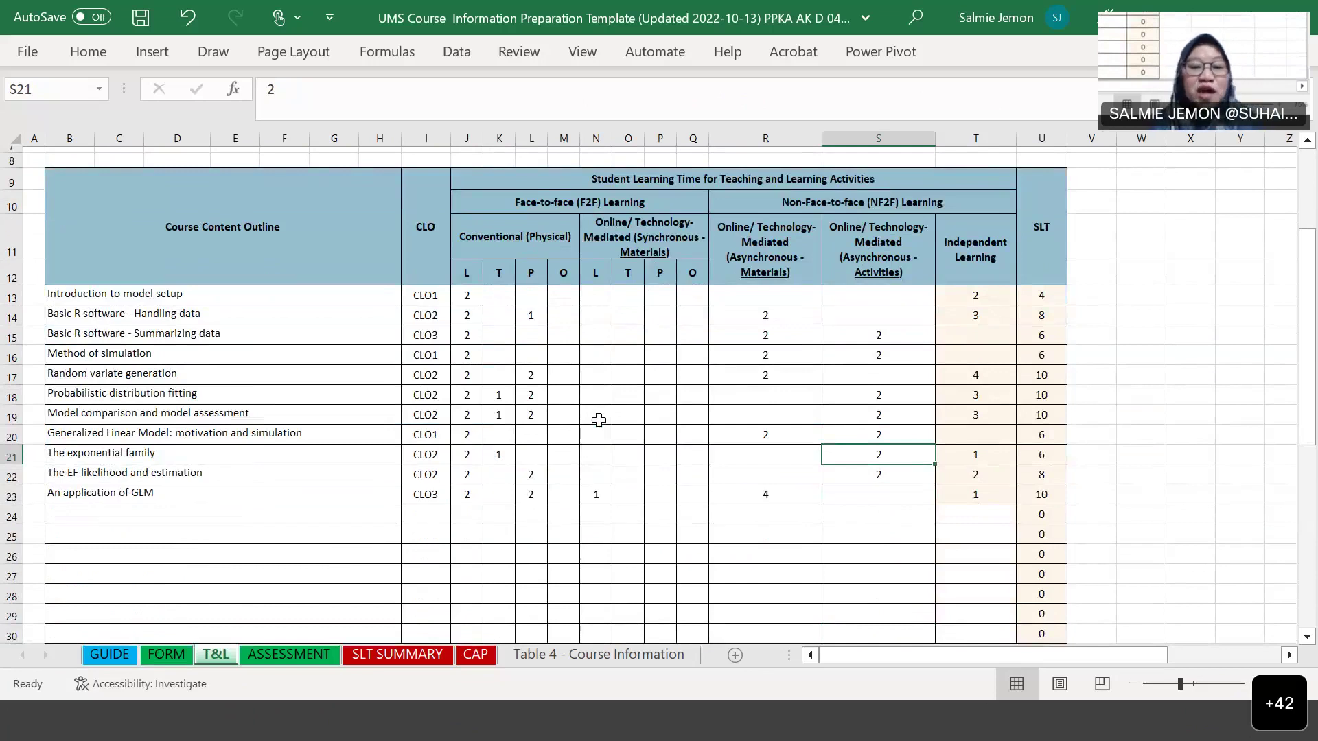
scroll(598, 420, "down", 1)
scroll(599, 420, "up", 1)
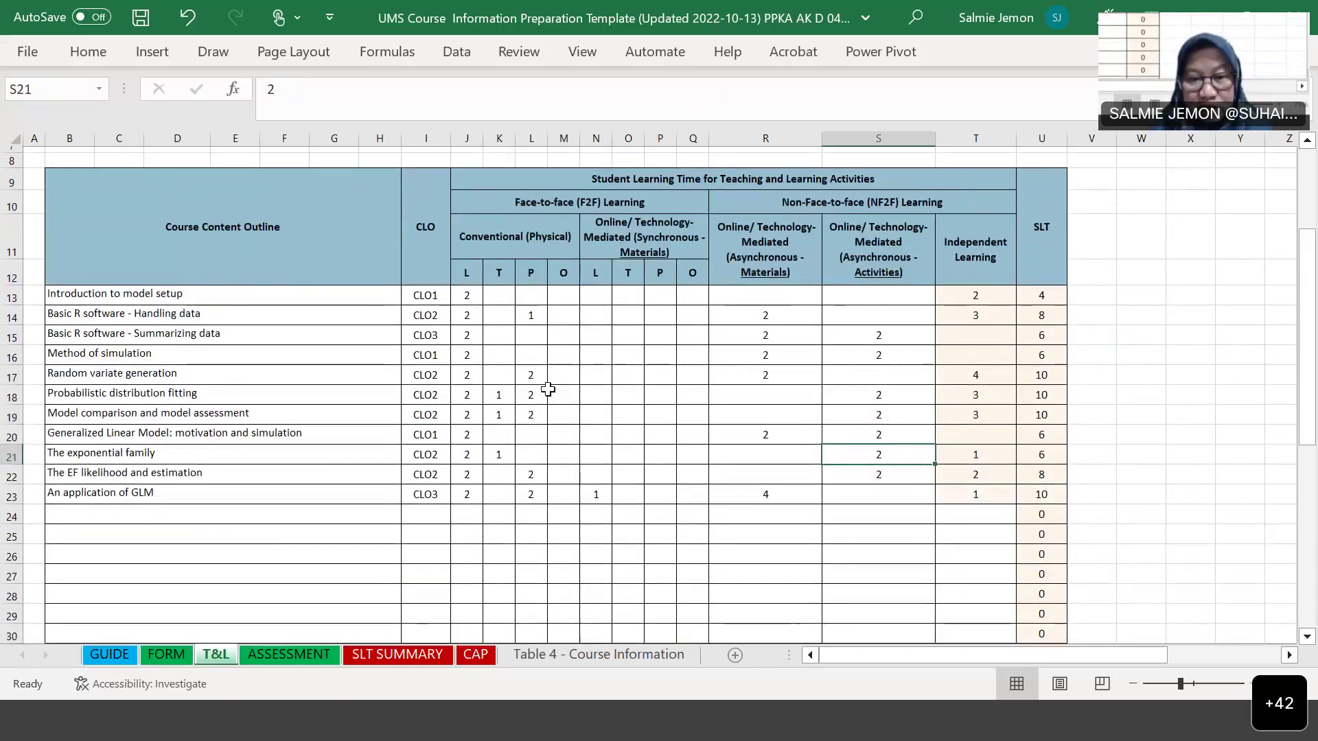
scroll(783, 478, "up", 2)
scroll(783, 478, "down", 3)
scroll(783, 478, "up", 1)
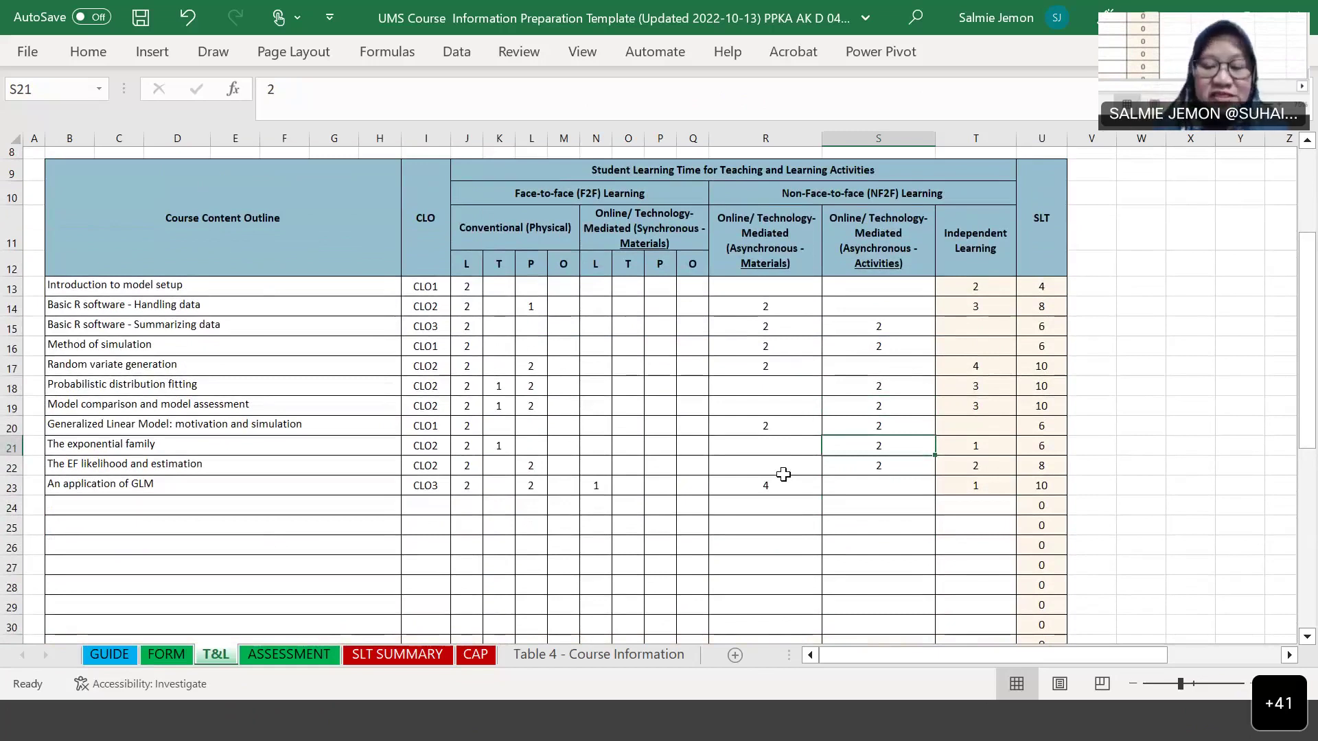
scroll(782, 478, "down", 3)
scroll(783, 474, "up", 3)
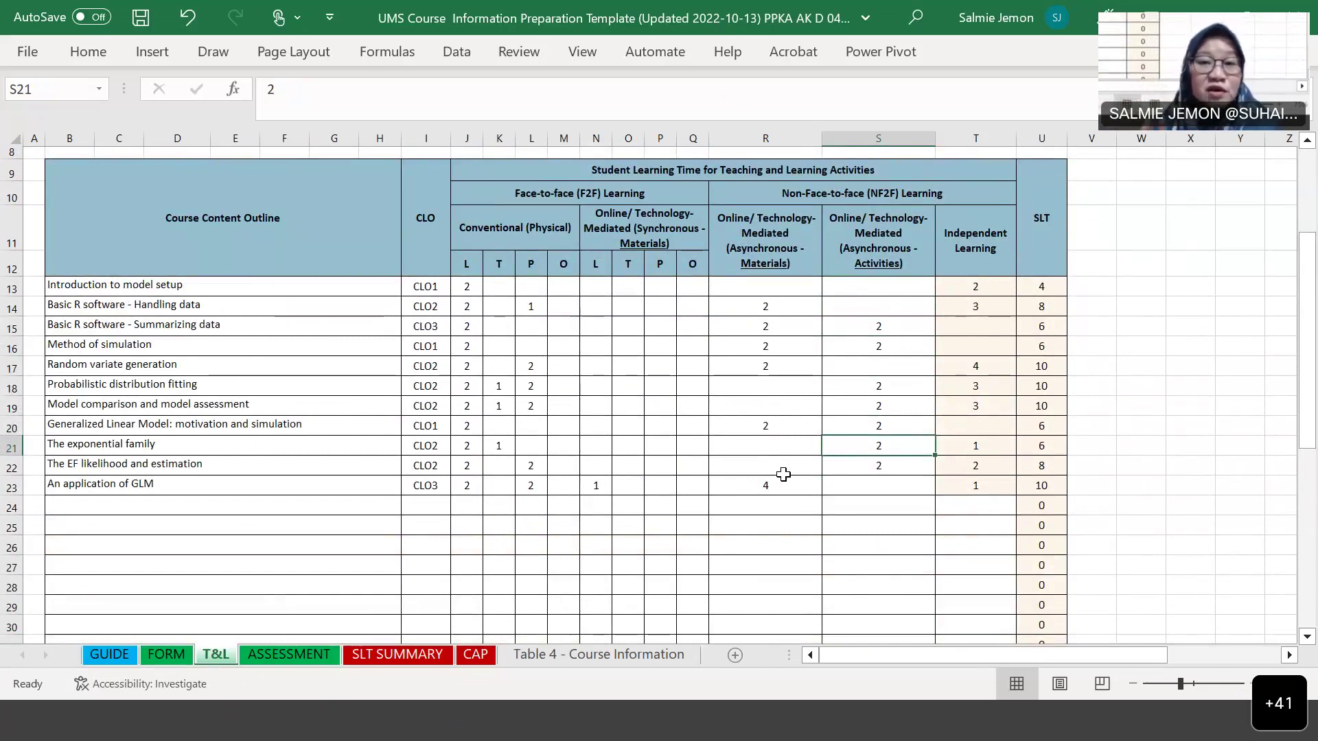
scroll(783, 474, "down", 2)
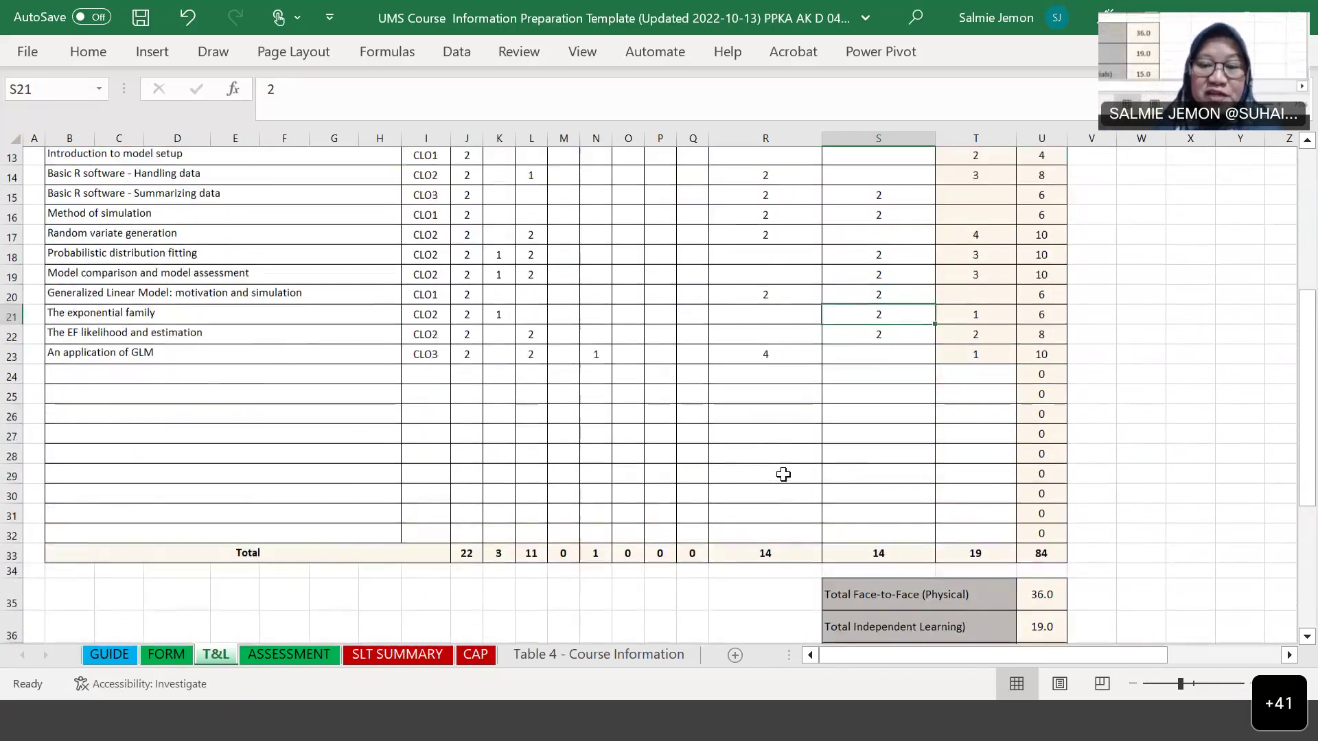
scroll(783, 475, "up", 3)
scroll(783, 474, "down", 1)
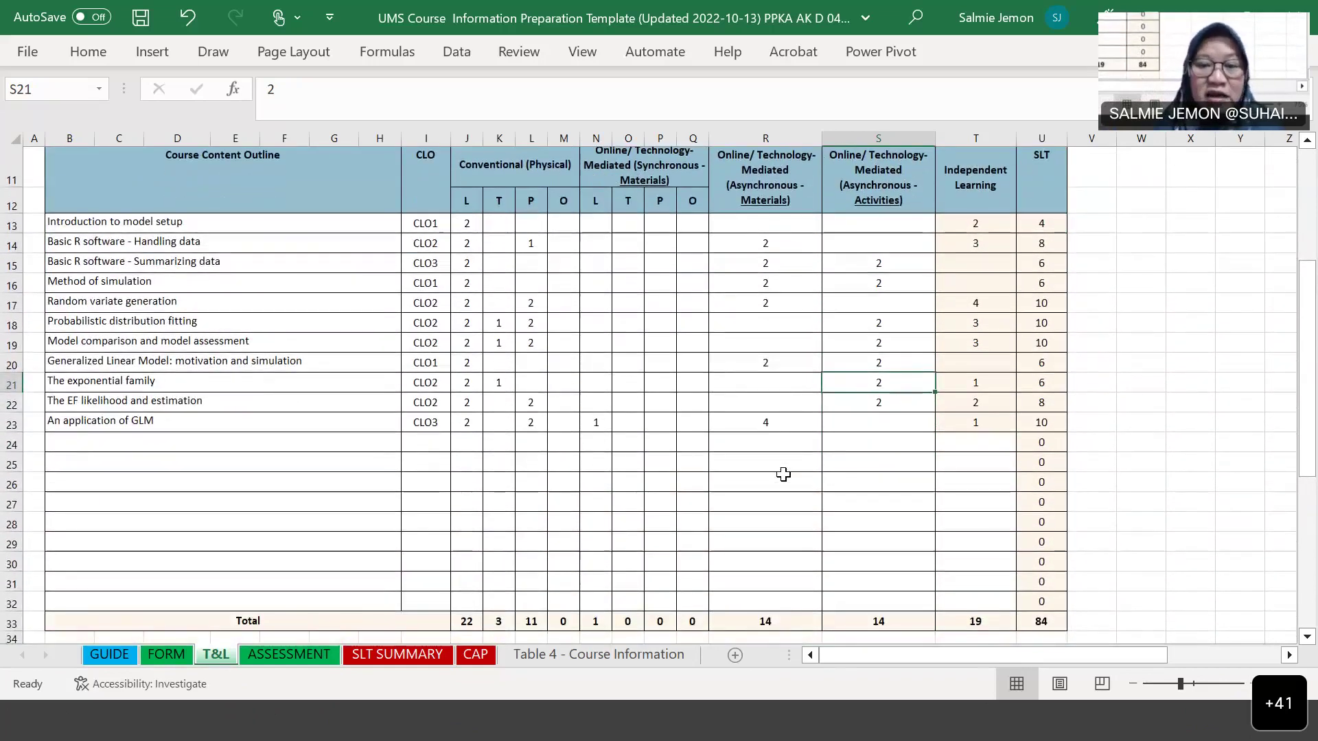
scroll(783, 475, "up", 2)
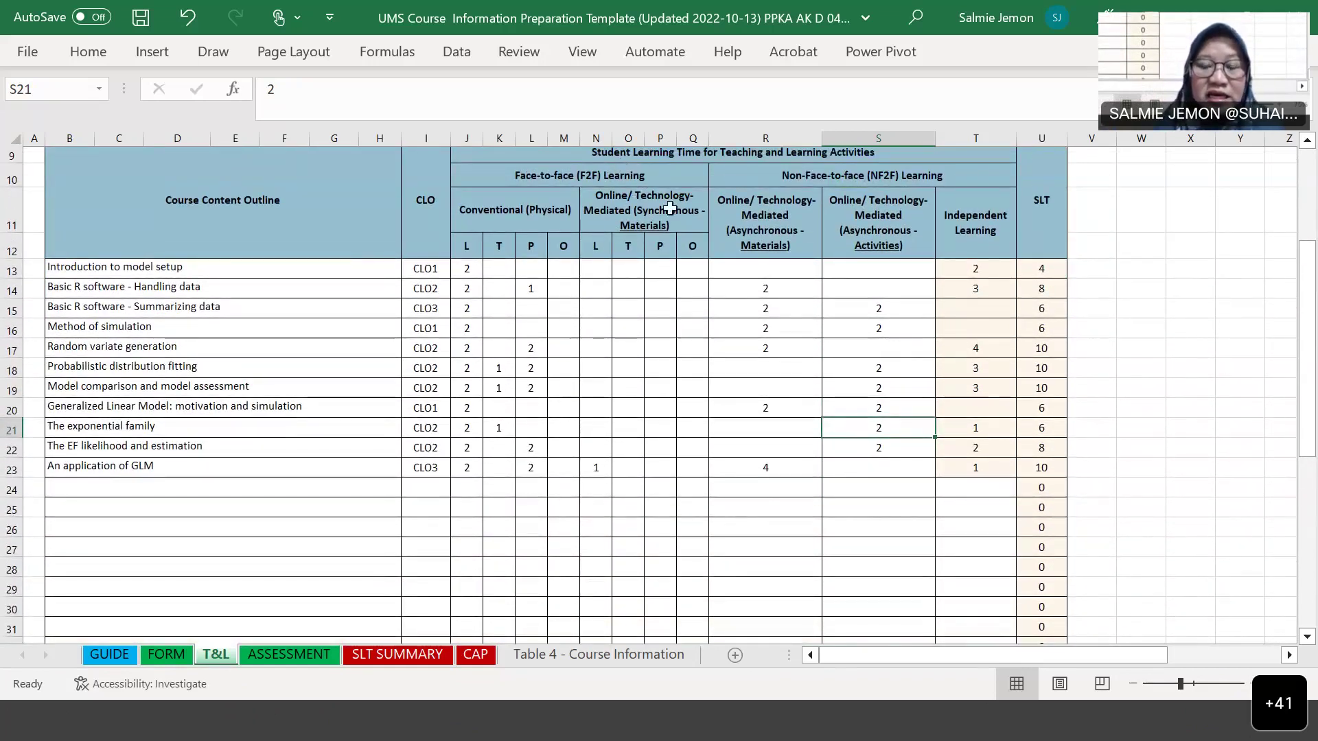
Go through the online synchronous face-to-face columns of the T&L table, checking the lecture hours for each topic.
left_click(620, 287)
left_click(597, 268)
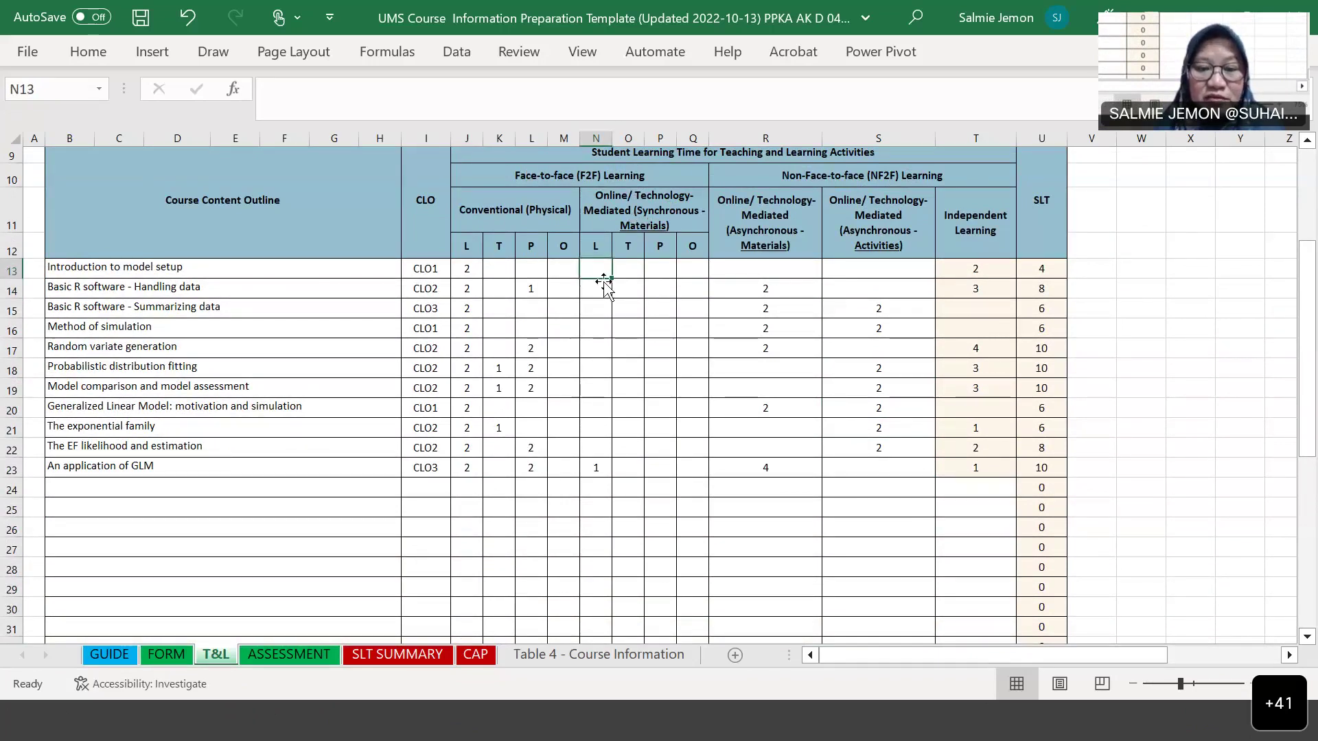
key("Down")
key("Down")
key("Down")
key("Down")
key("Down")
key("Down")
key("Down")
key("Down")
key("Down")
key("Down")
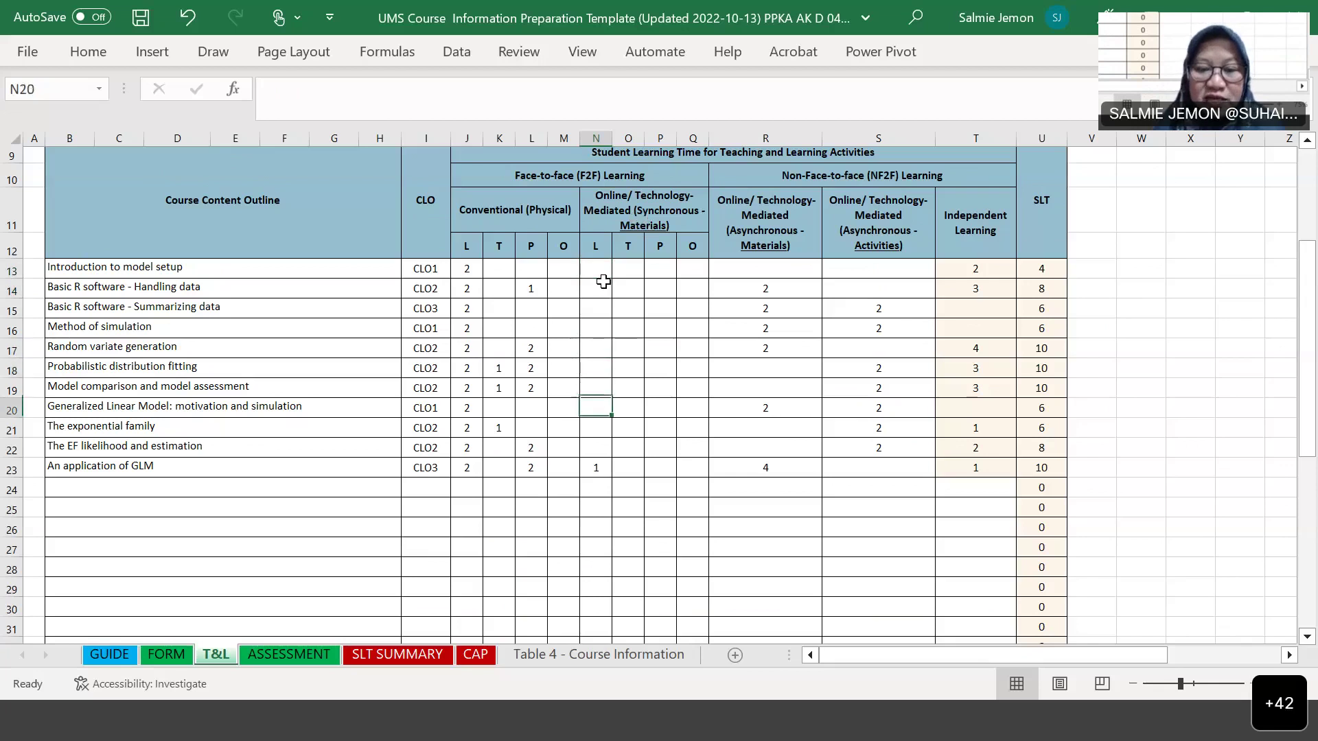
key("Down")
key("Down")
key("Down")
key("Down")
key("Down")
key("Down")
key("Down")
key("Down")
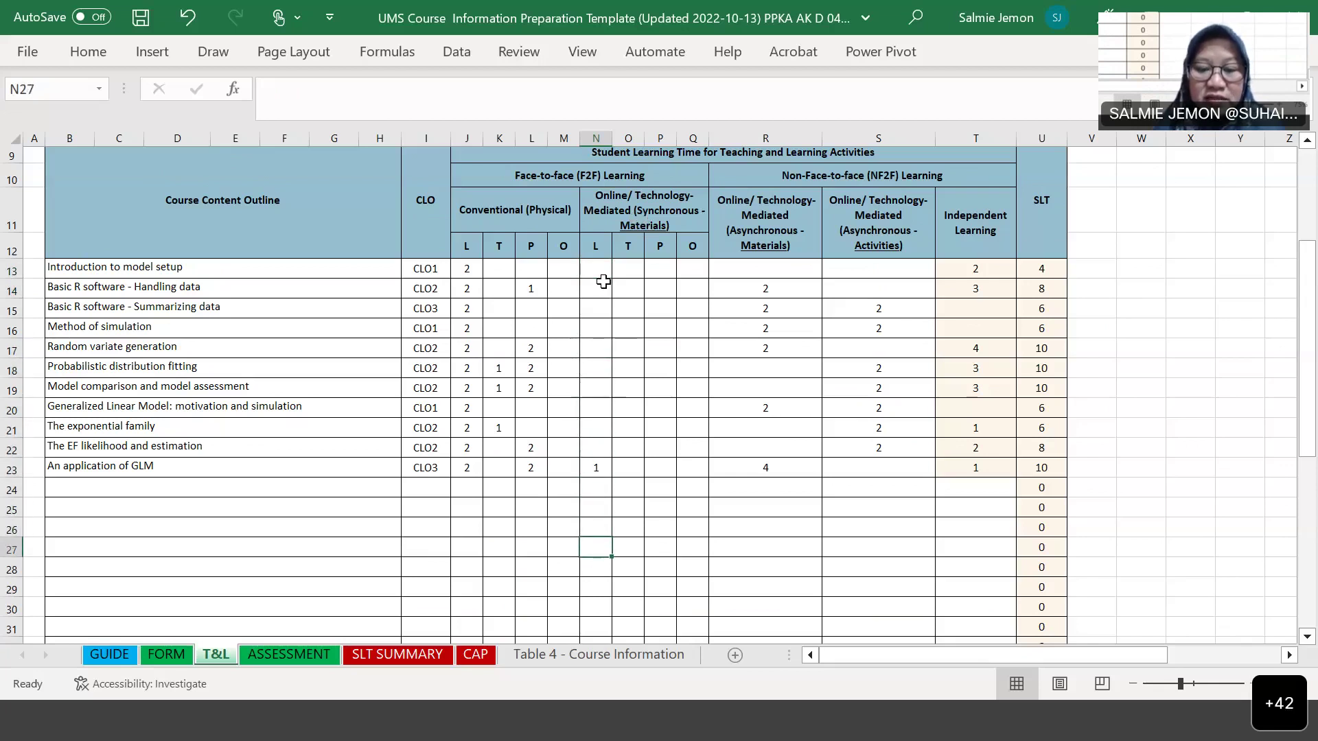
scroll(604, 282, "down", 1)
key("Up")
key("Up")
key("Up")
key("Up")
key("Up")
key("Up")
key("Up")
key("Up")
key("Up")
key("Up")
key("Up")
key("Up")
key("Up")
key("Up")
key("Up")
key("Right")
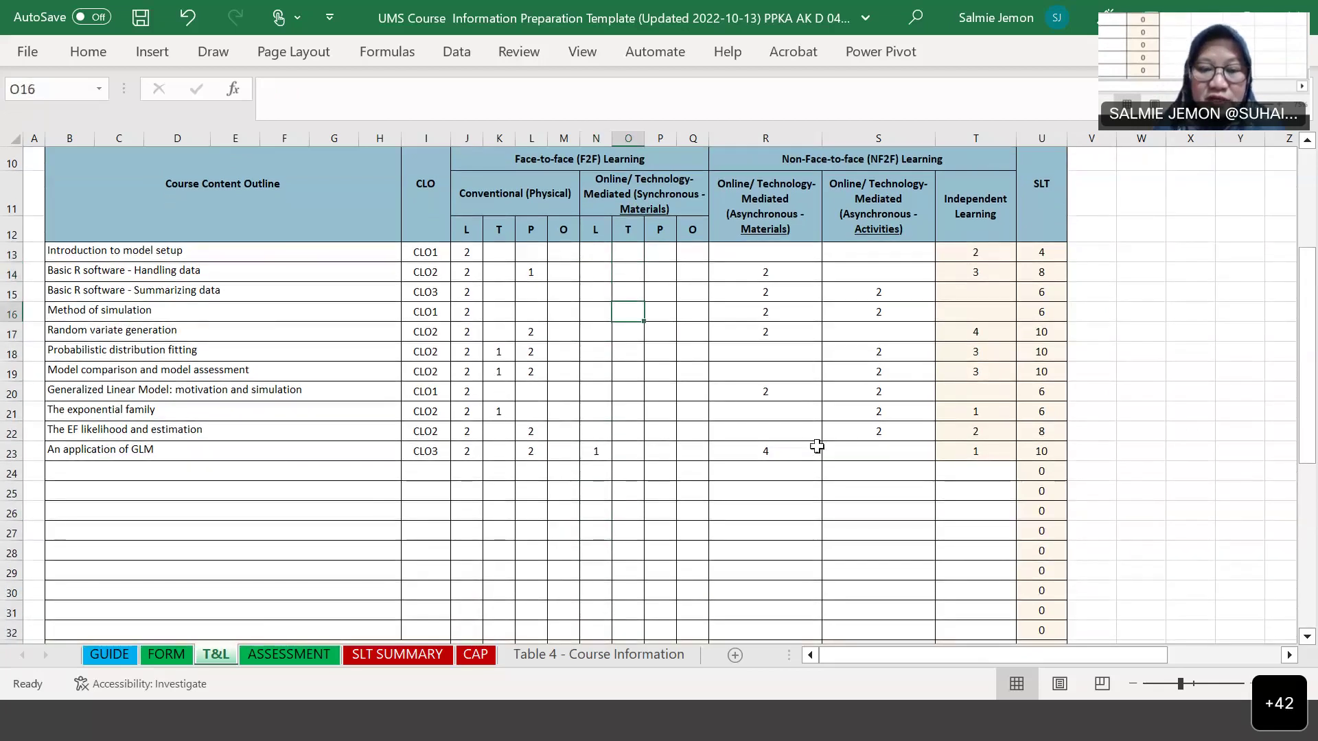
scroll(807, 460, "down", 2)
scroll(807, 460, "up", 2)
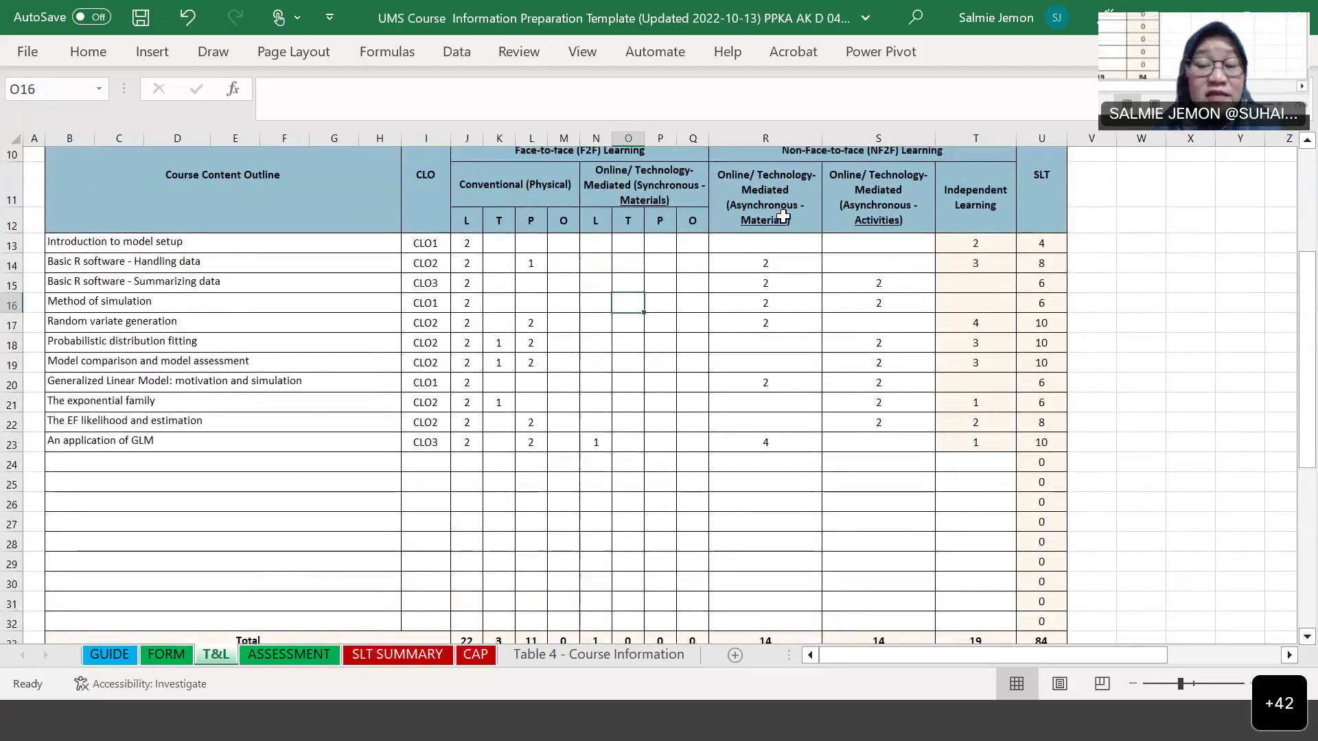
Go through the hours for asynchronous materials in the non-face-to-face section, topic by topic.
left_click(776, 268)
key("Down")
key("Down")
key("Down")
key("Down")
key("Down")
key("Down")
key("Down")
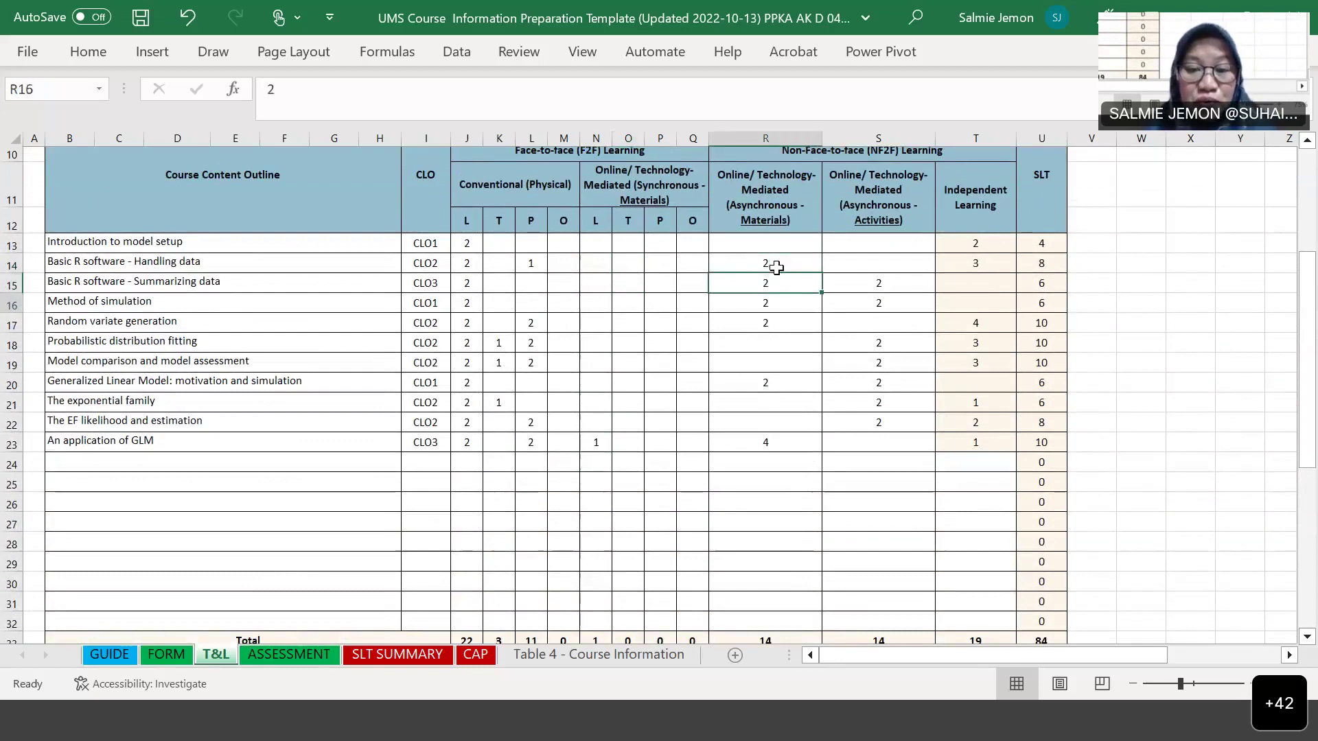
key("Down")
key("Down")
key("Down")
key("Down")
key("Down")
key("Down")
key("Down")
key("Down")
key("Down")
key("Down")
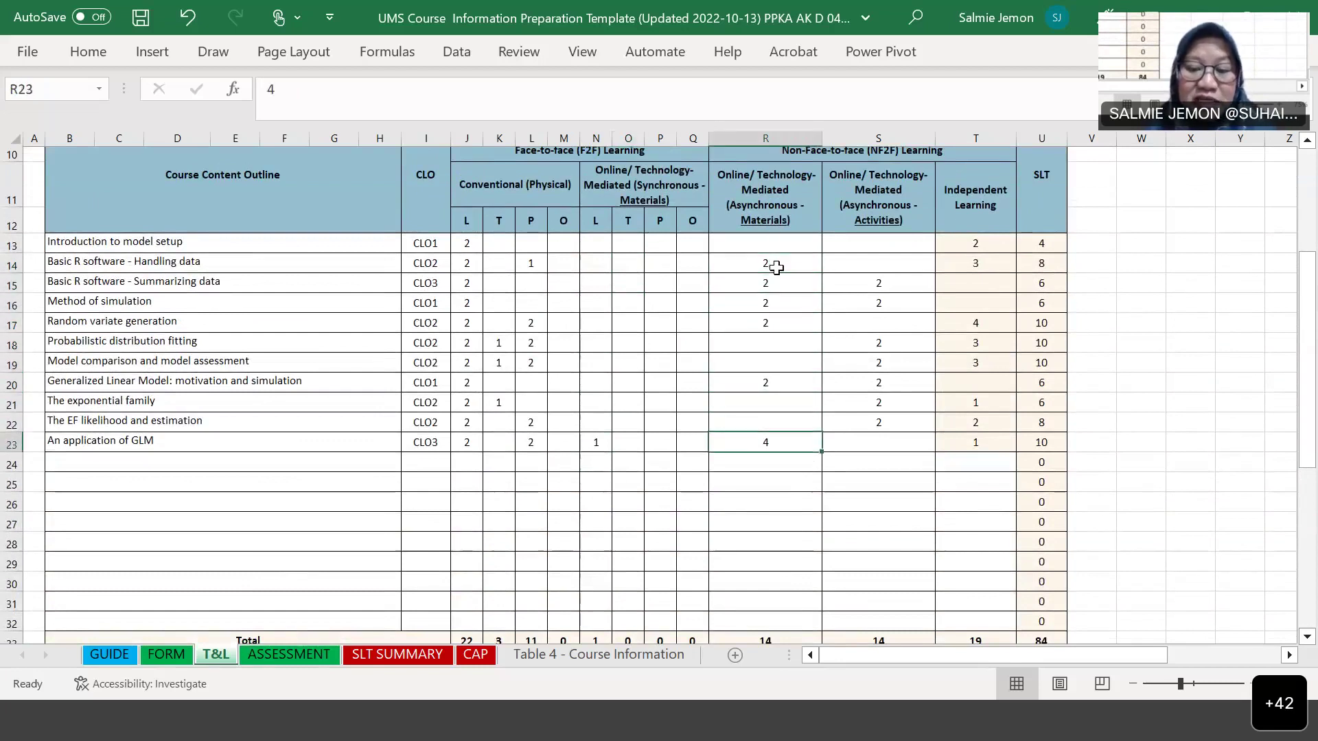
key("Return")
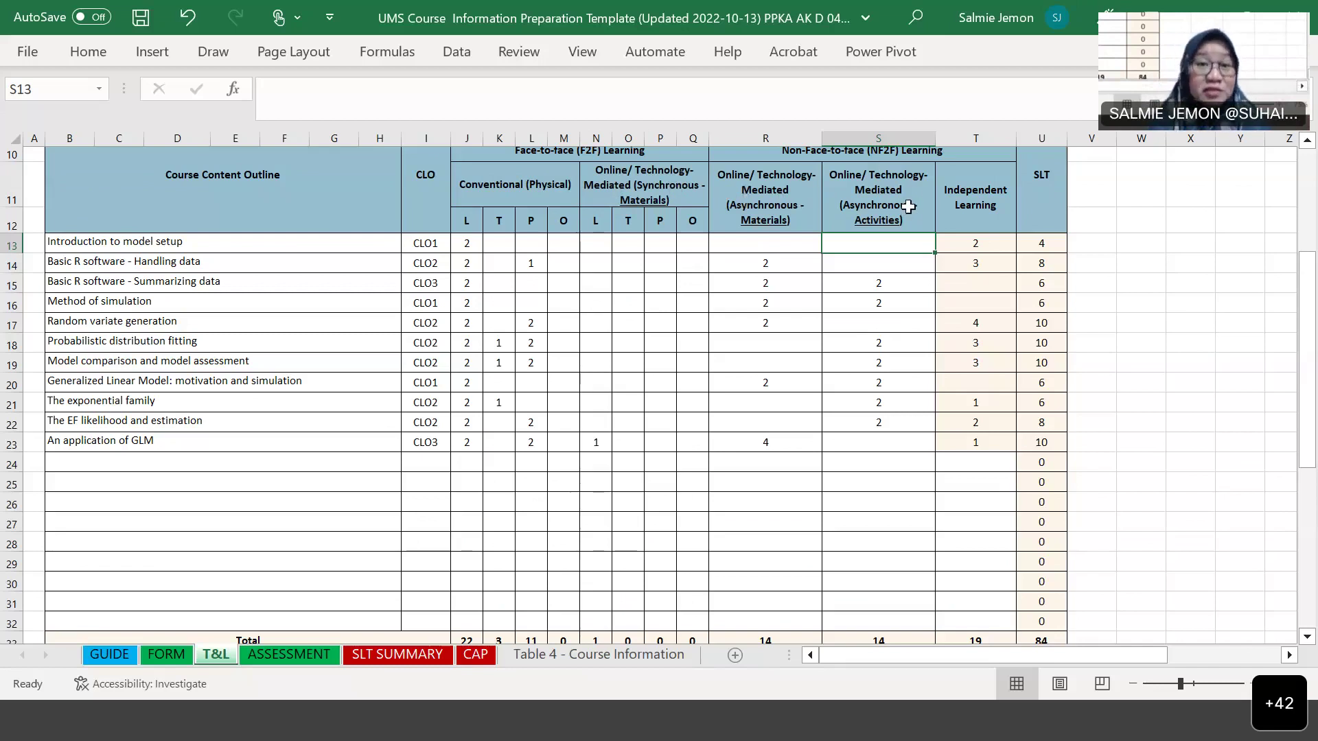
Go through the hours for asynchronous activities from the Summarizing data topic to the last outline row.
left_click(885, 282)
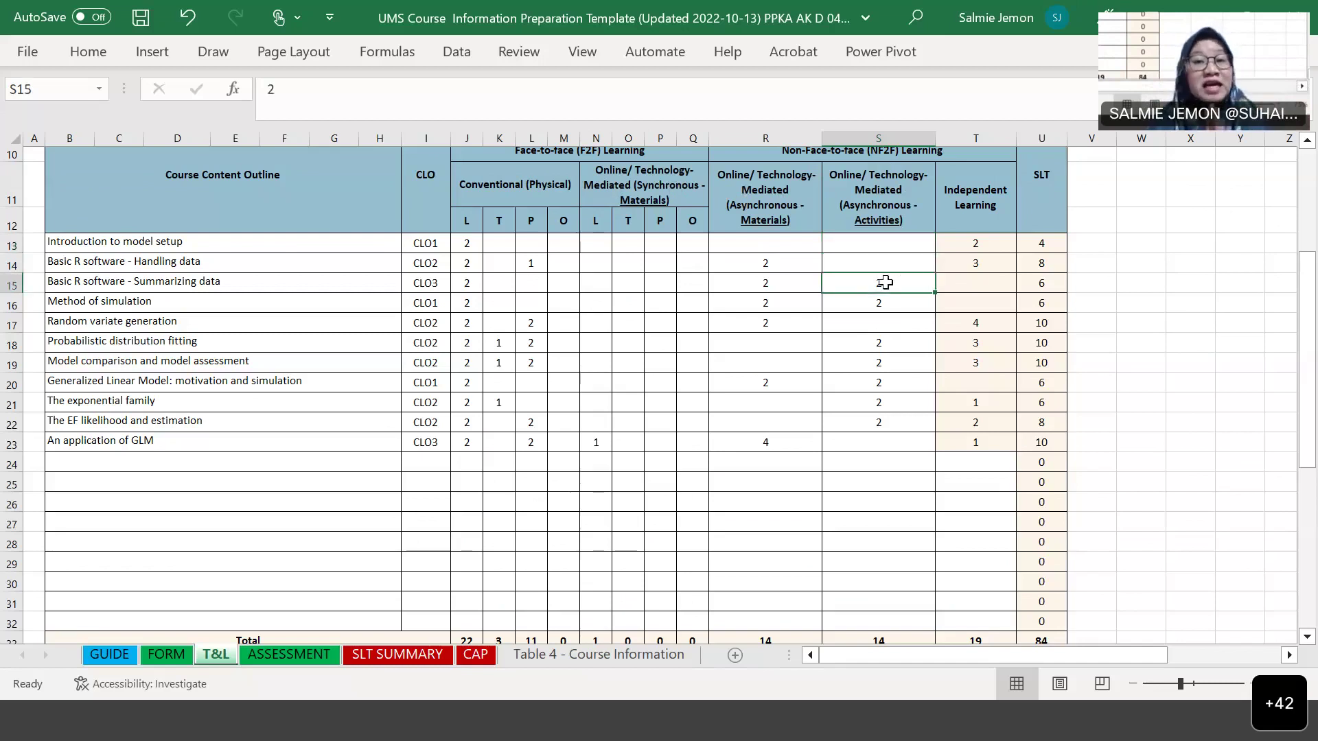
key("Down")
key("Down")
key("Down")
key("Down")
key("Down")
key("Down")
key("Down")
key("Down")
key("Down")
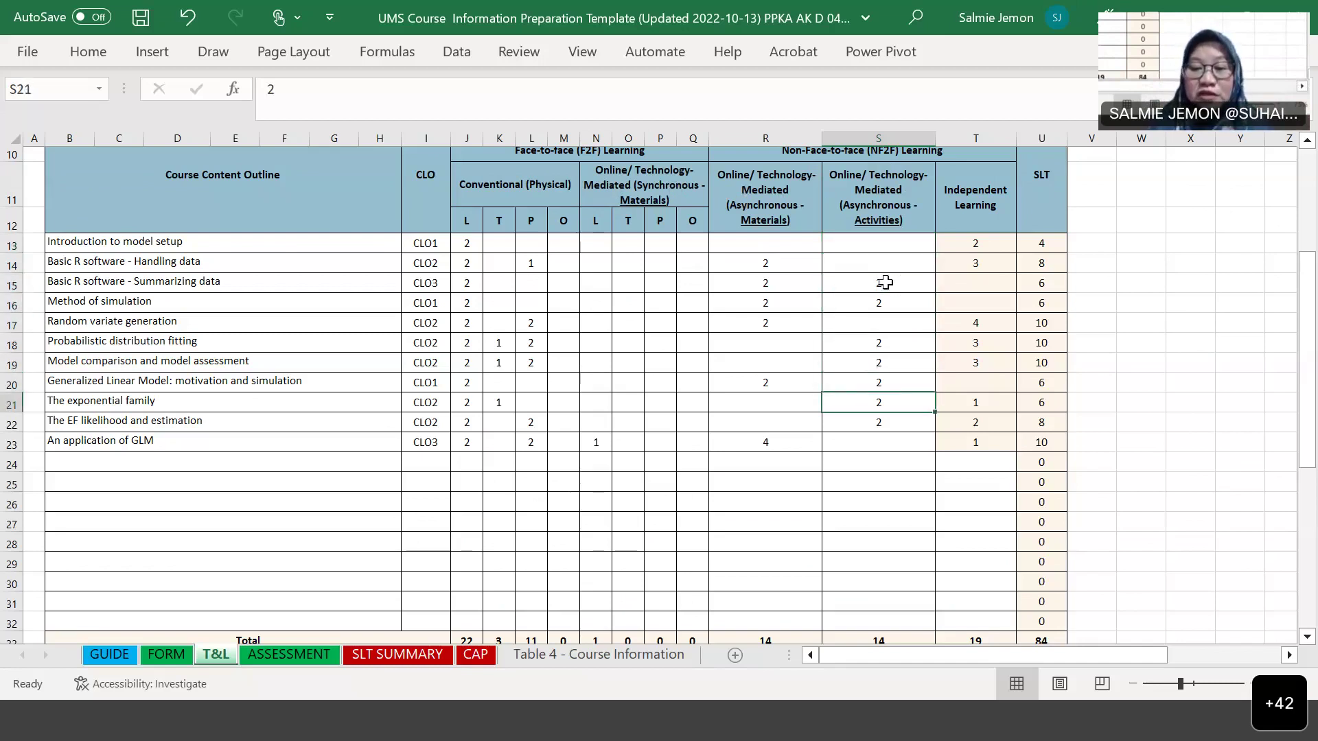
key("Down")
key("Down")
key("Down")
key("Down")
key("Down")
key("Down")
key("Down")
key("Down")
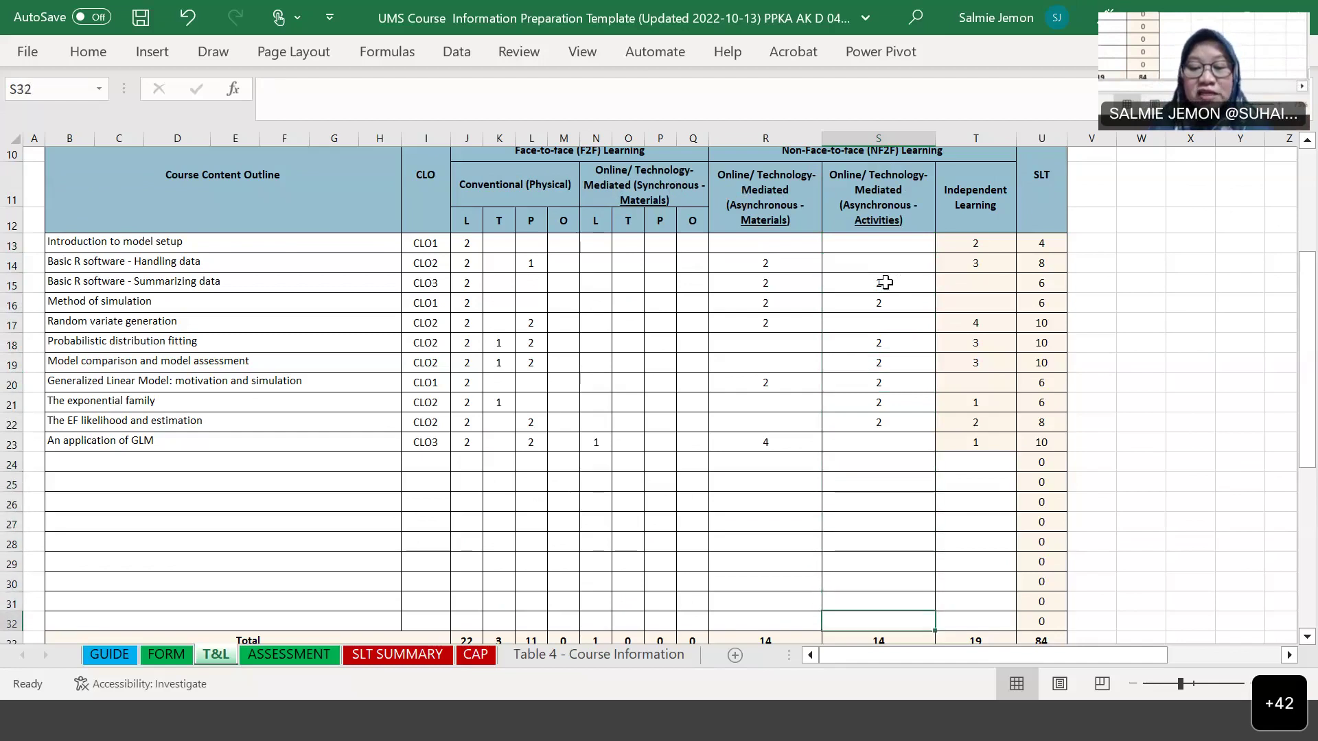
Check the Independent Learning hours per topic and the totals beneath the T&L table.
key("Right")
key("ctrl+Up")
key("ctrl+Up")
key("ctrl+Up")
key("ctrl+Up")
key("Down")
key("Down")
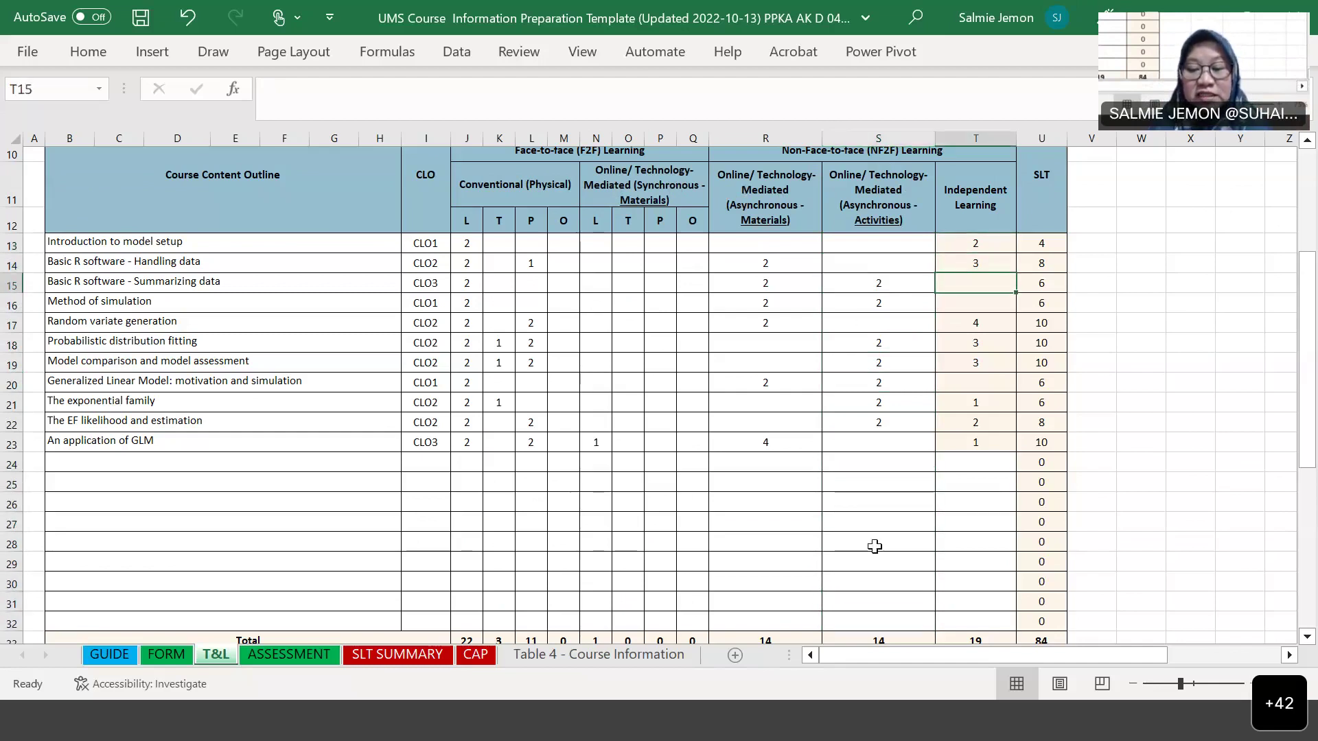
scroll(874, 545, "down", 2)
scroll(874, 546, "down", 1)
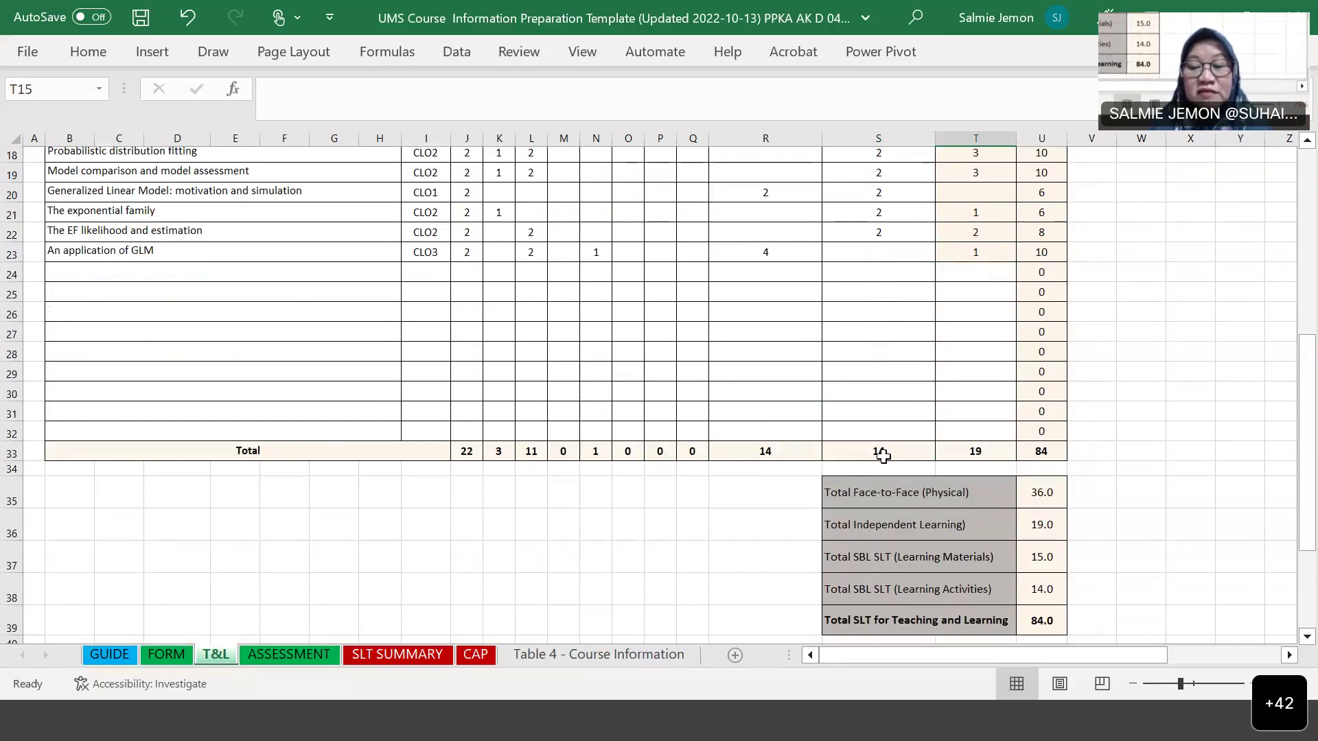
scroll(876, 345, "up", 3)
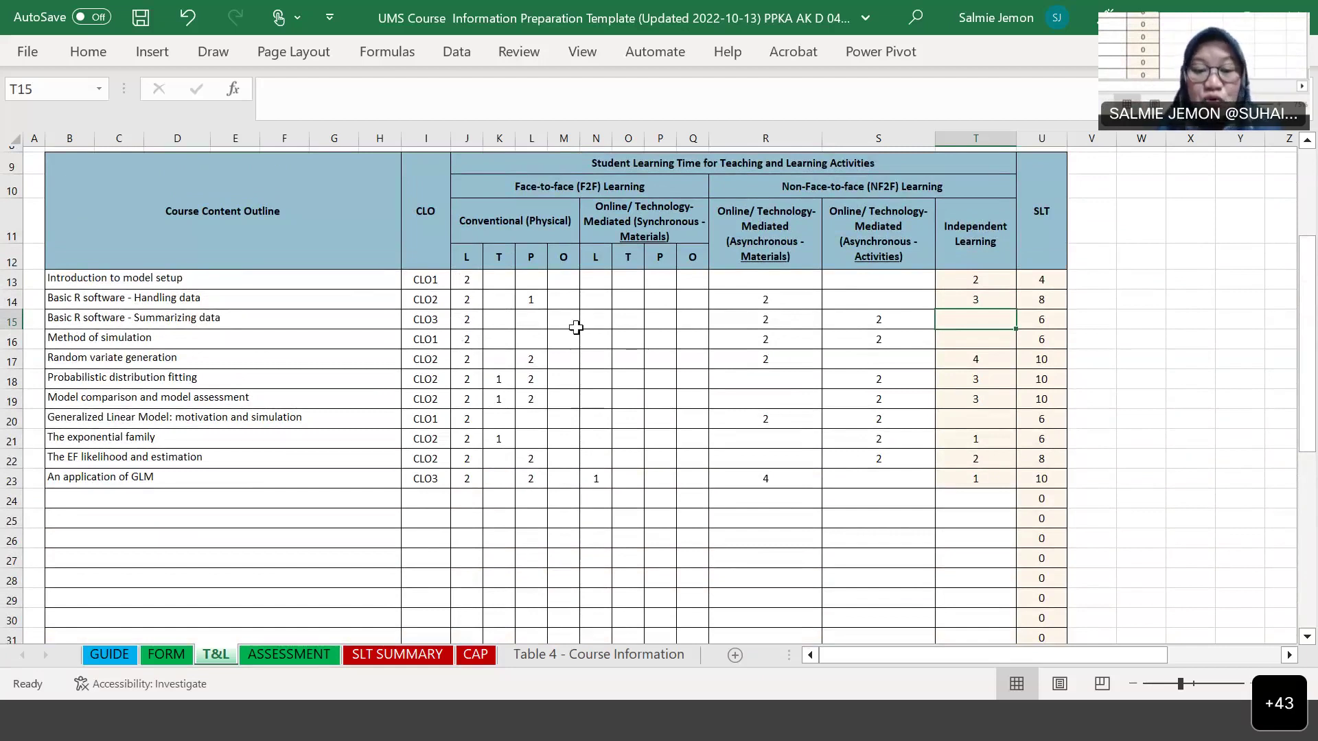
Compare the SLT totals for teaching and learning with the recommended and minimum SLT values below them.
left_click(791, 324)
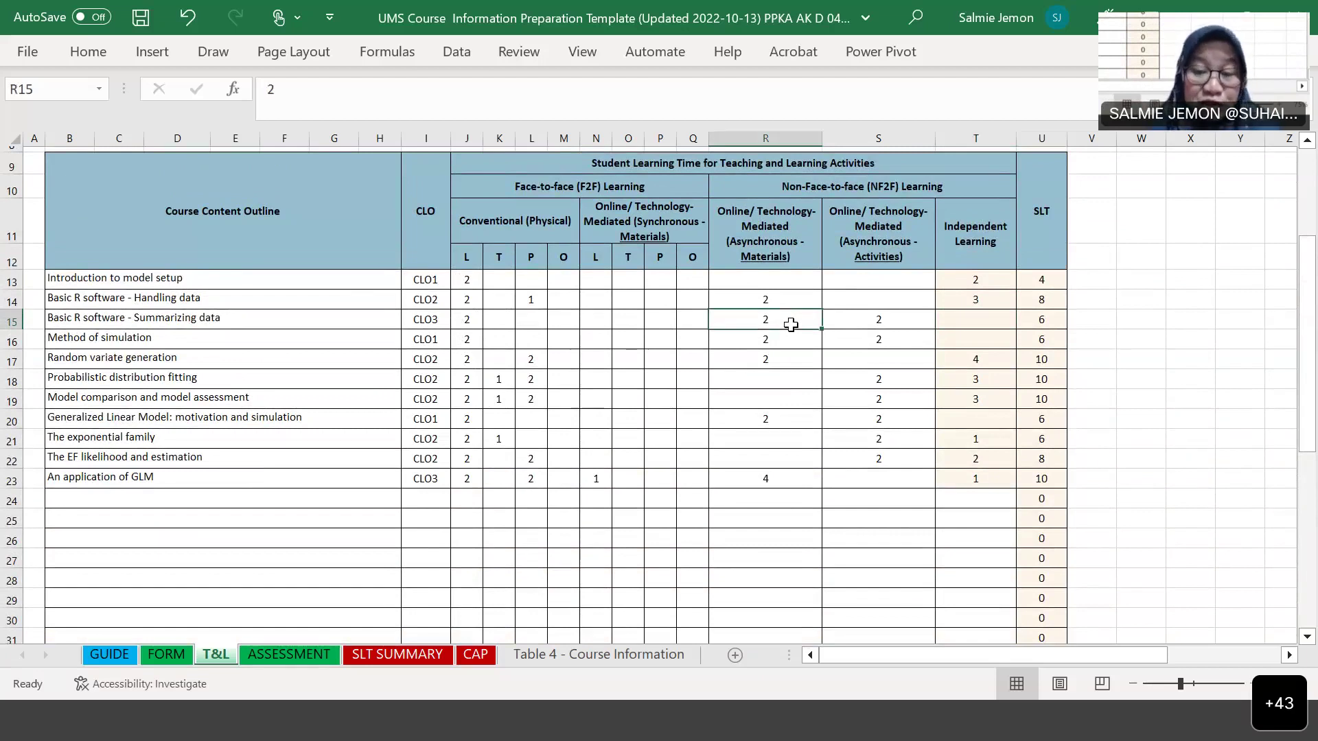
scroll(790, 324, "down", 6)
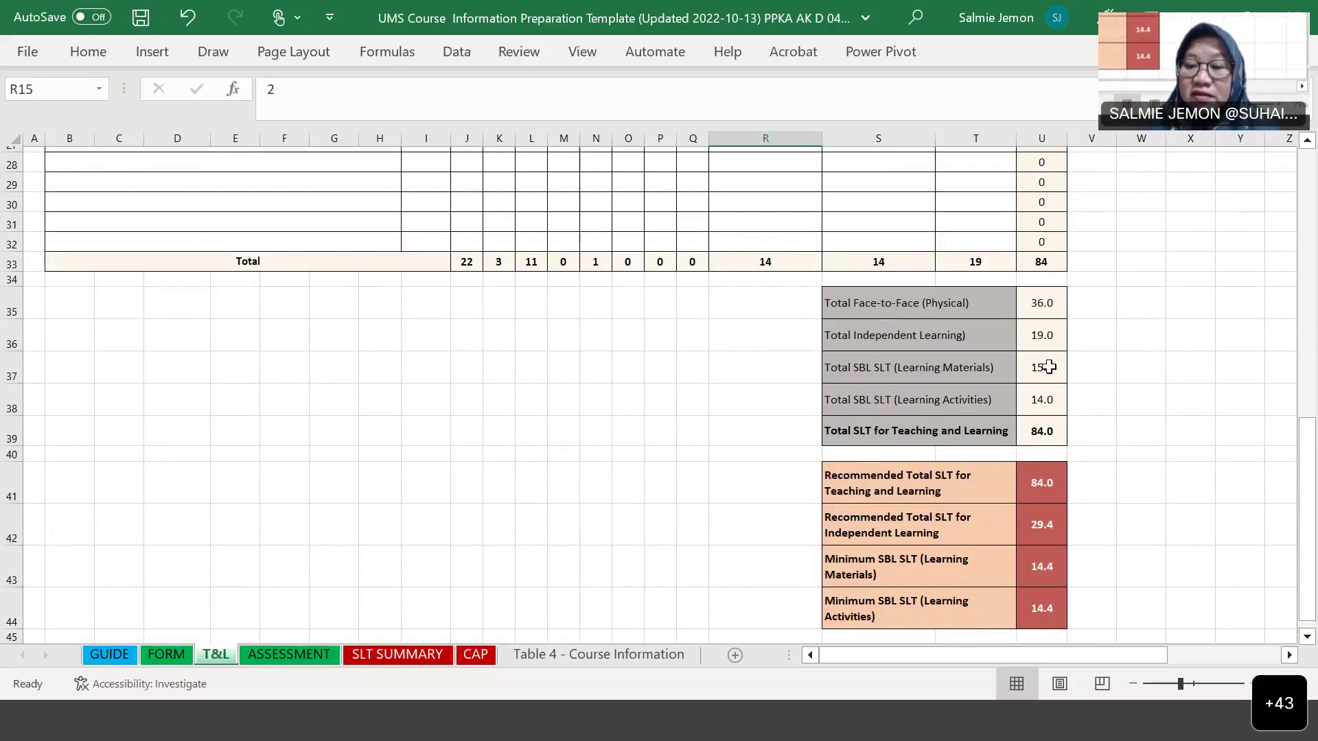
key("ctrl+z")
scroll(1004, 444, "down", 6)
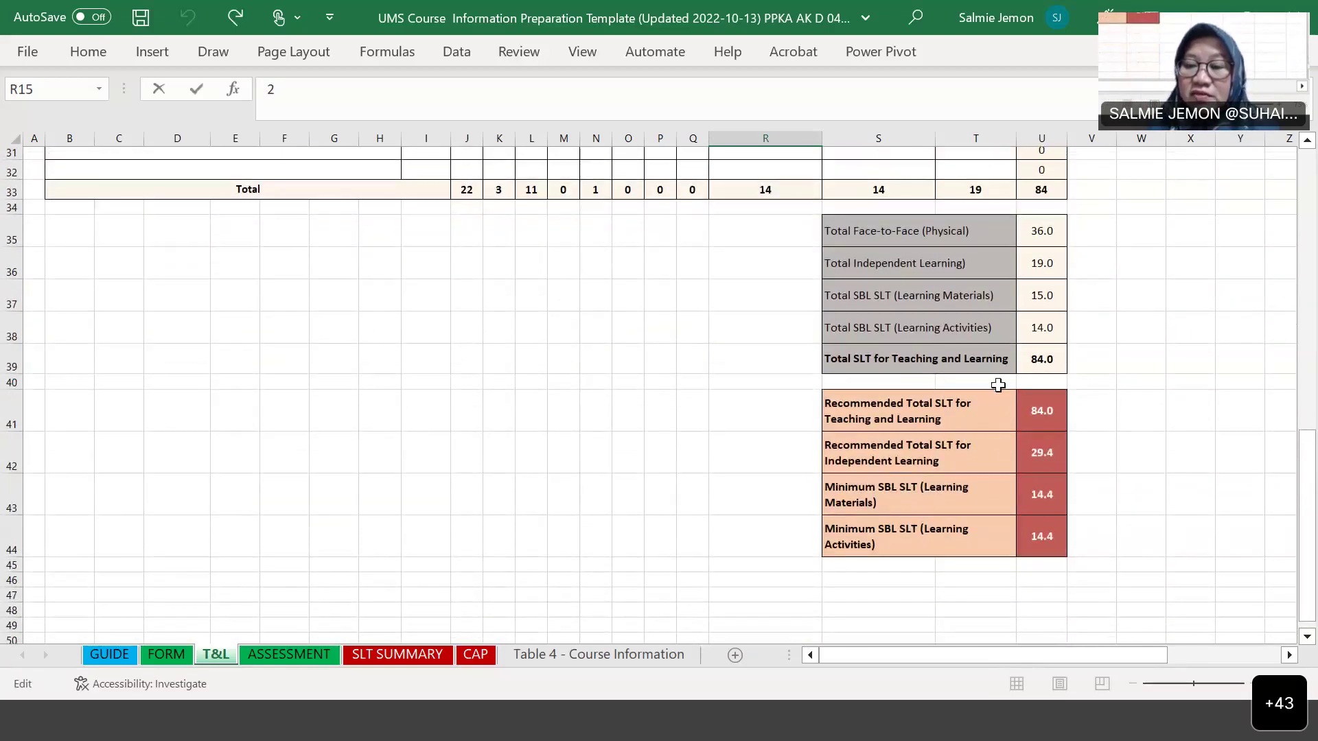
scroll(656, 330, "up", 2)
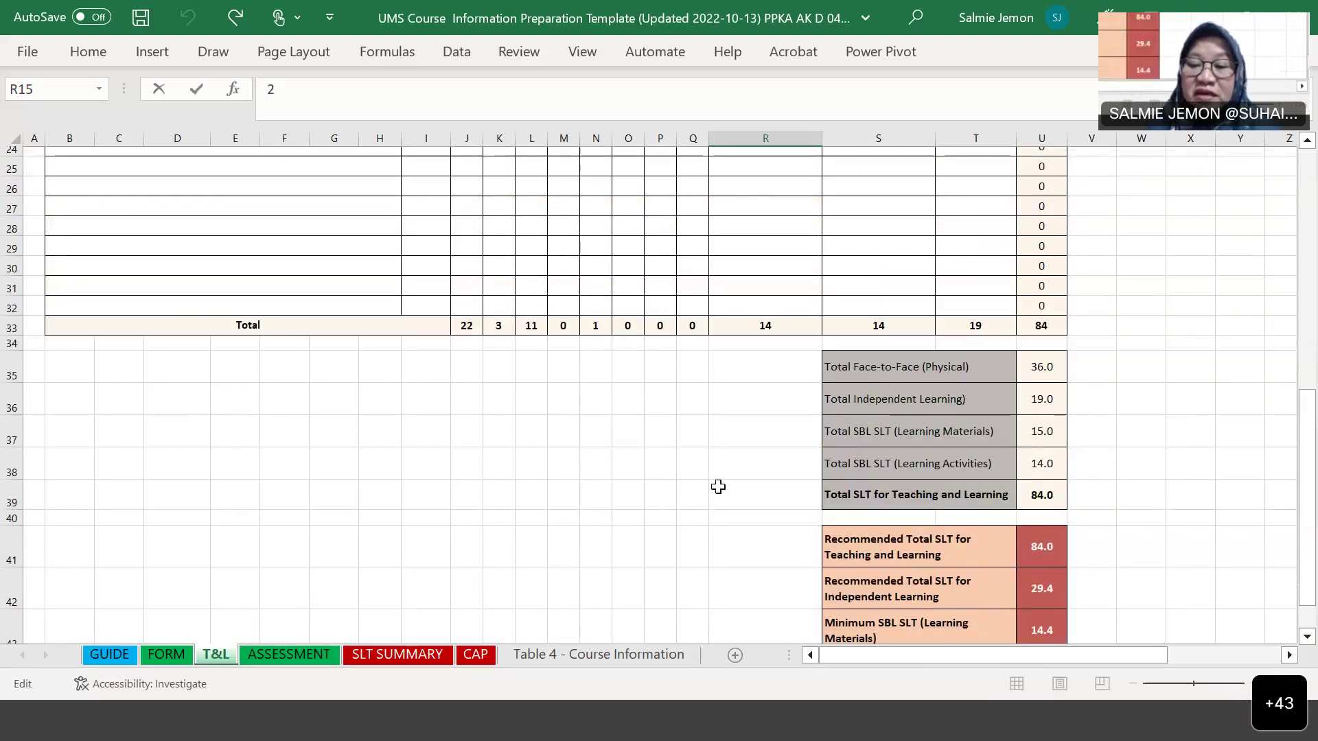
scroll(718, 486, "down", 3)
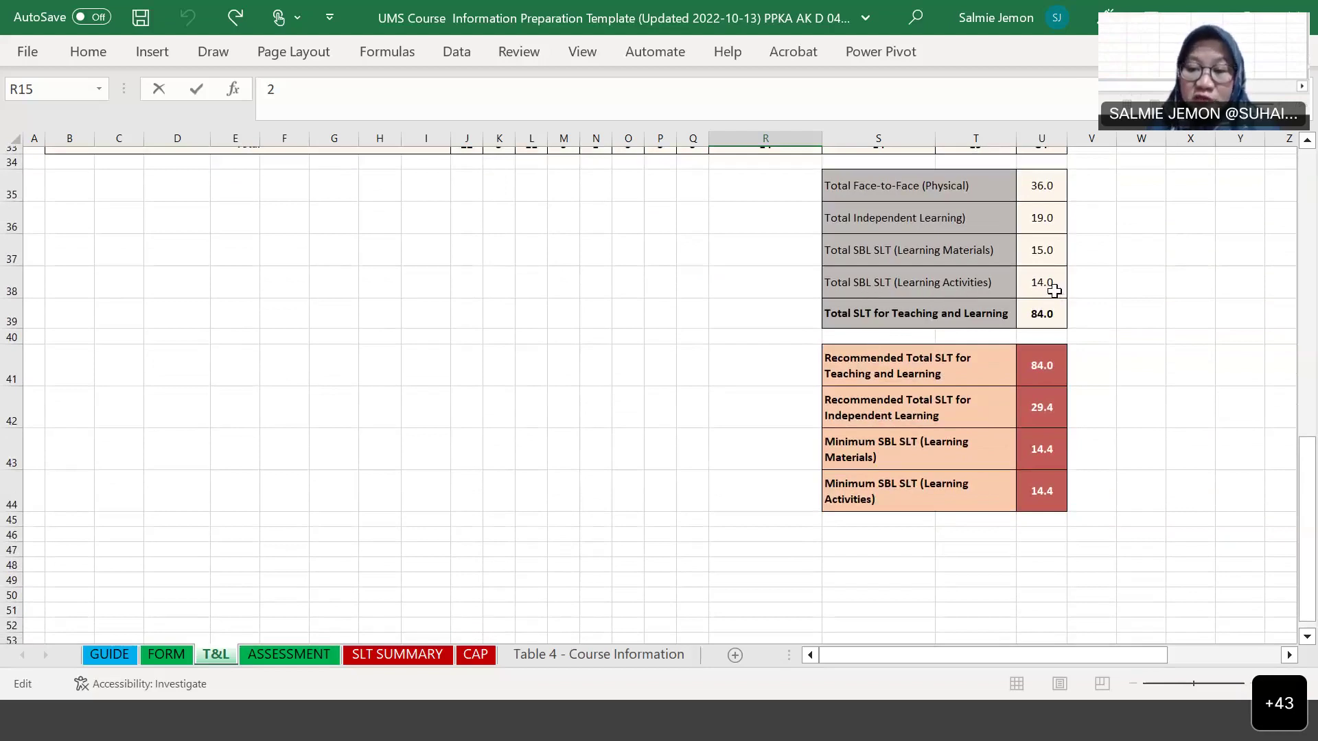
scroll(1098, 321, "down", 2)
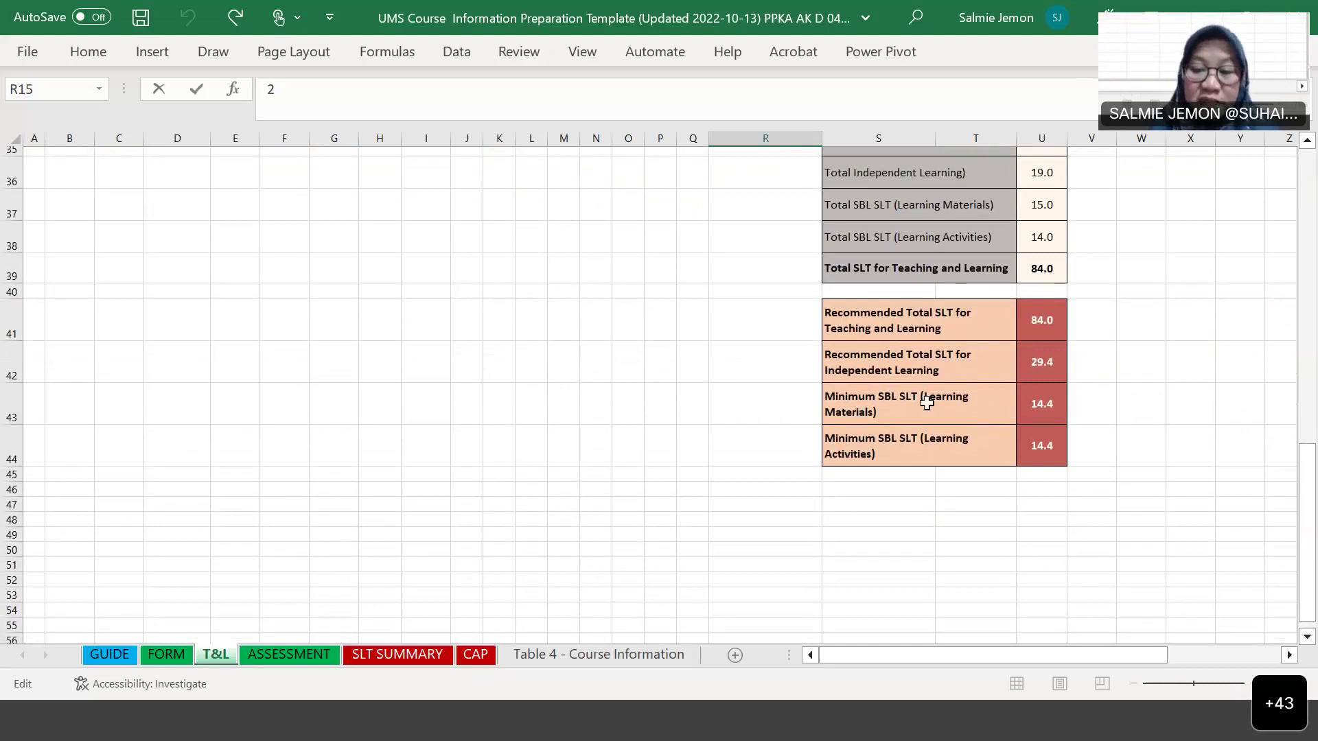
scroll(1073, 226, "up", 1)
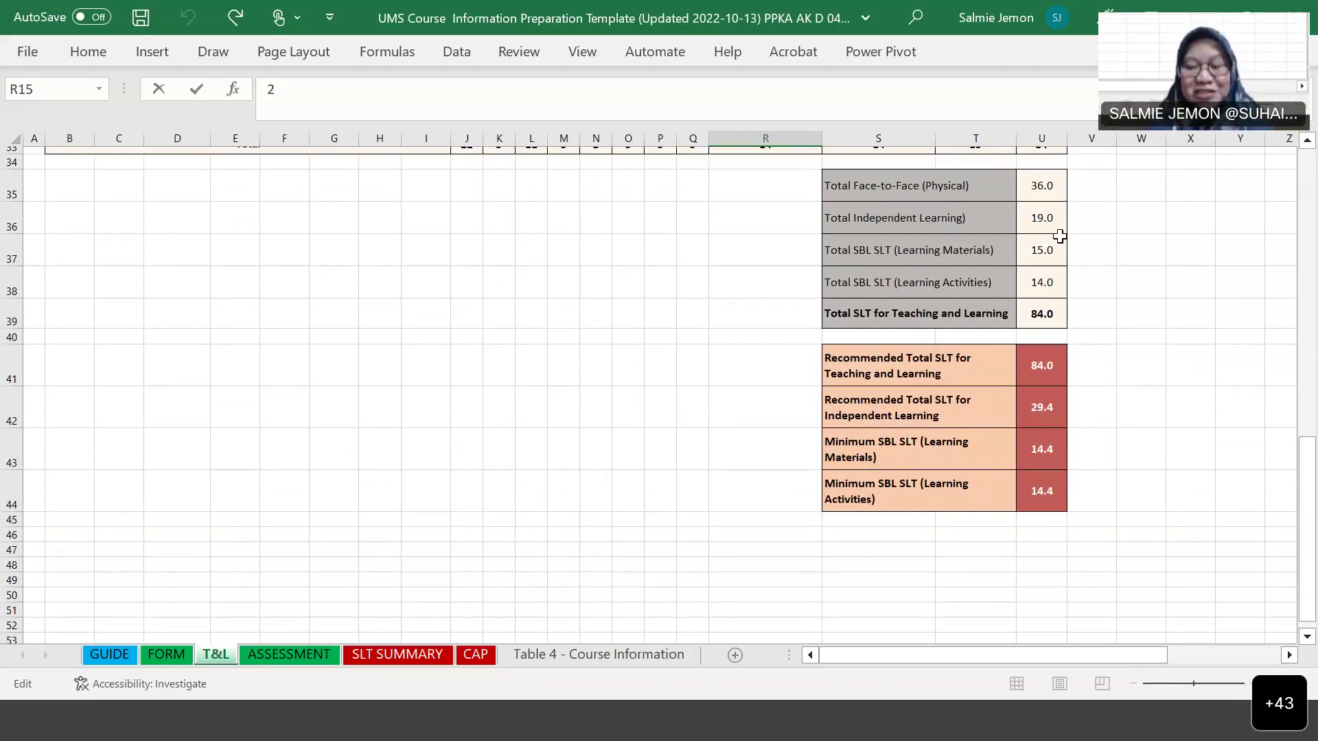
scroll(1059, 236, "down", 1)
scroll(1060, 236, "up", 2)
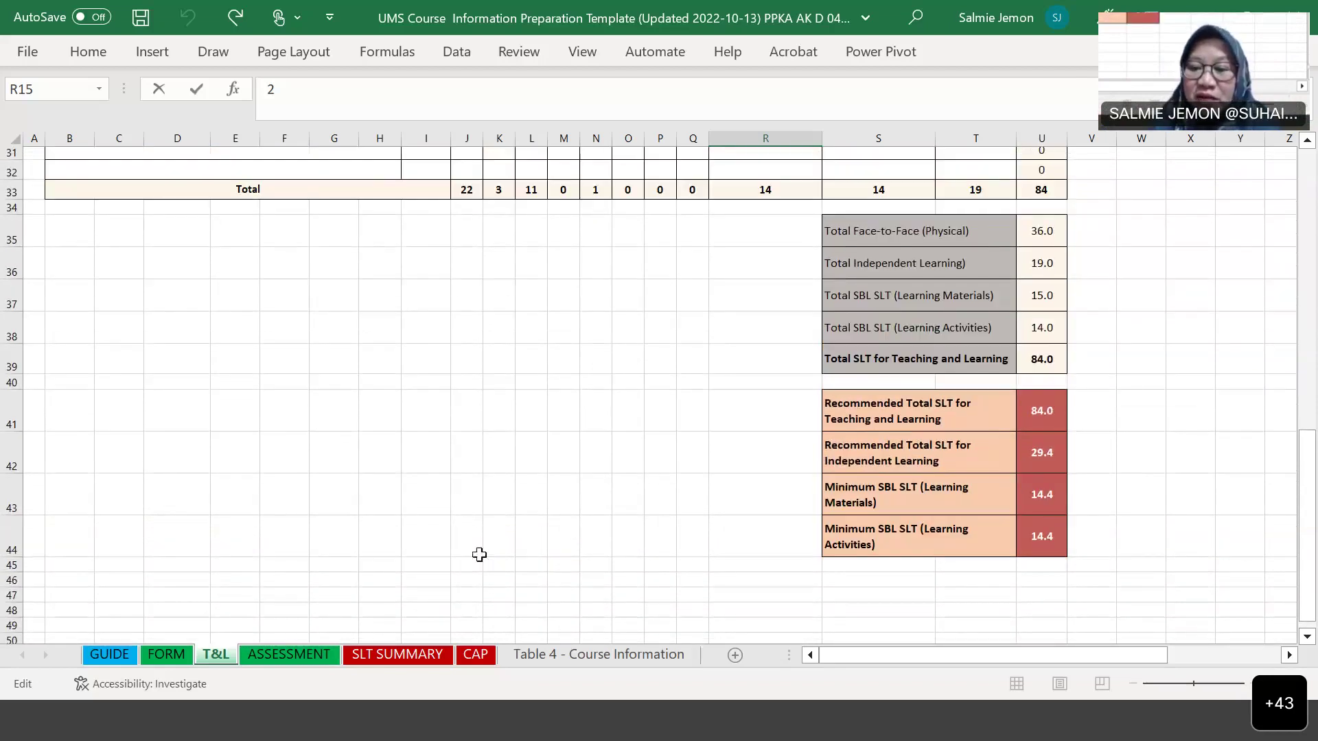
Check the continuous and final assessment hours on the ASSESSMENT worksheet, and return to the course content table on T&L.
left_click(298, 656)
scroll(638, 439, "down", 3)
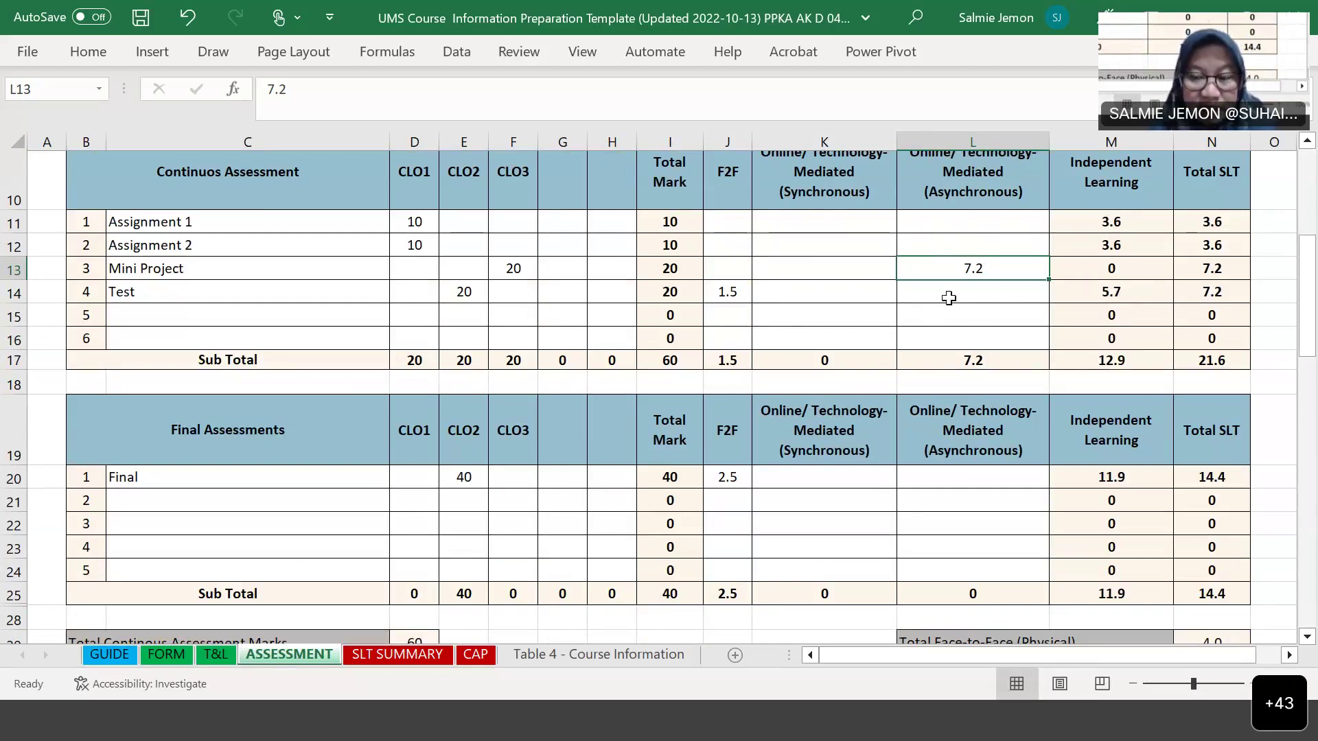
left_click(215, 653)
scroll(736, 424, "up", 8)
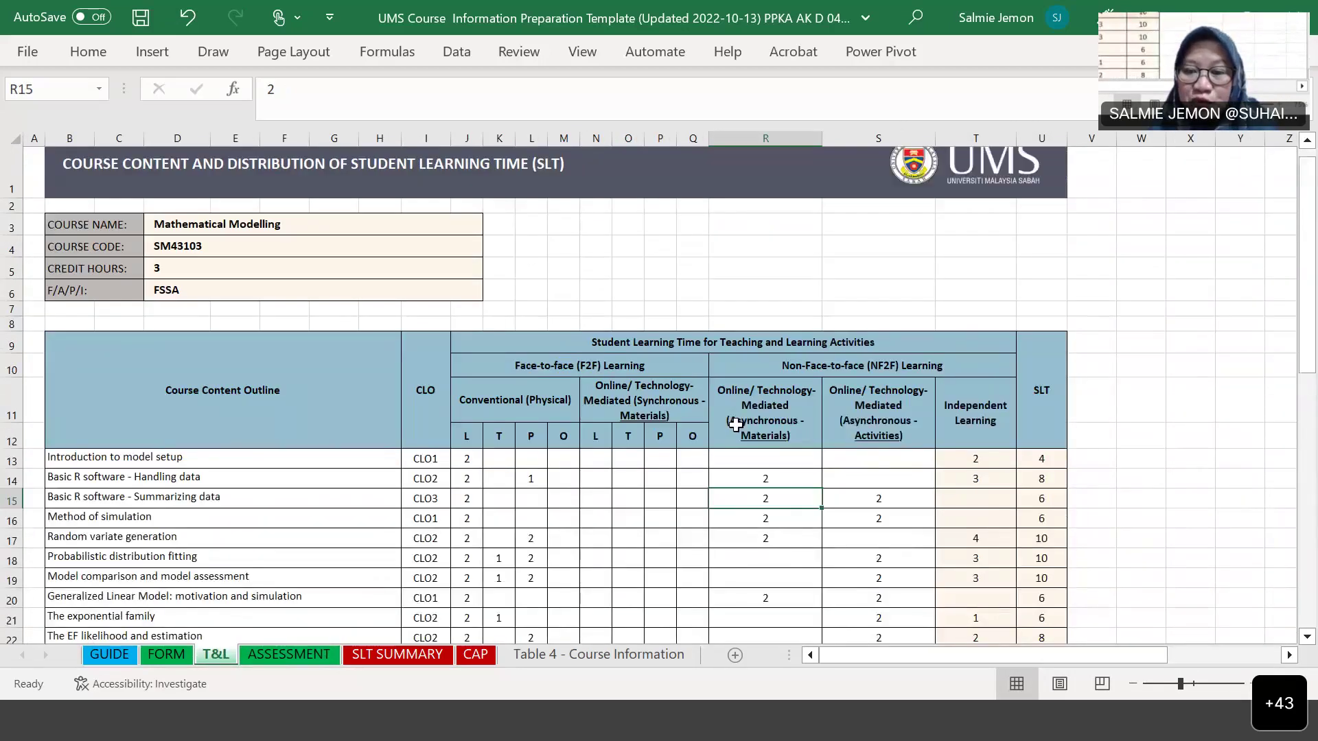
Try clearing the Independent Learning hours for Introduction to model setup, and undo the deletion.
scroll(735, 425, "down", 1)
left_click(988, 358)
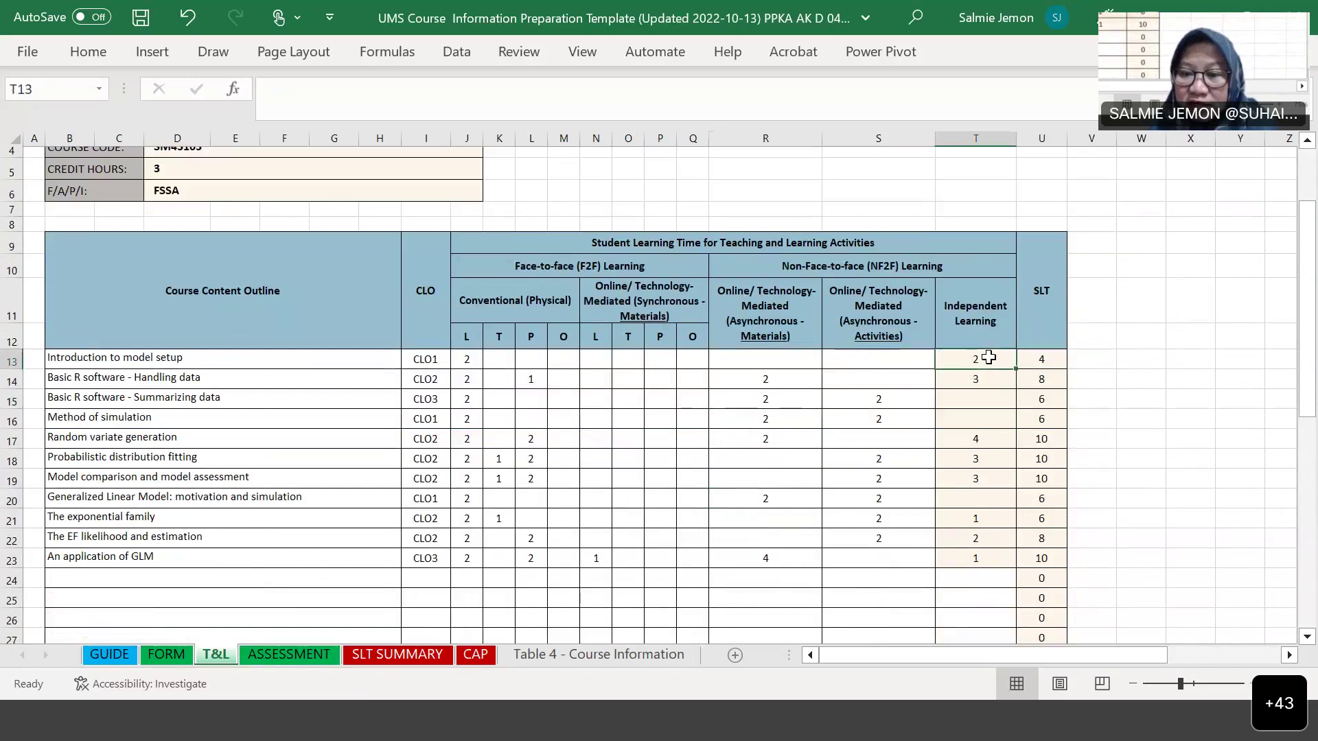
key("Delete")
left_click(987, 393)
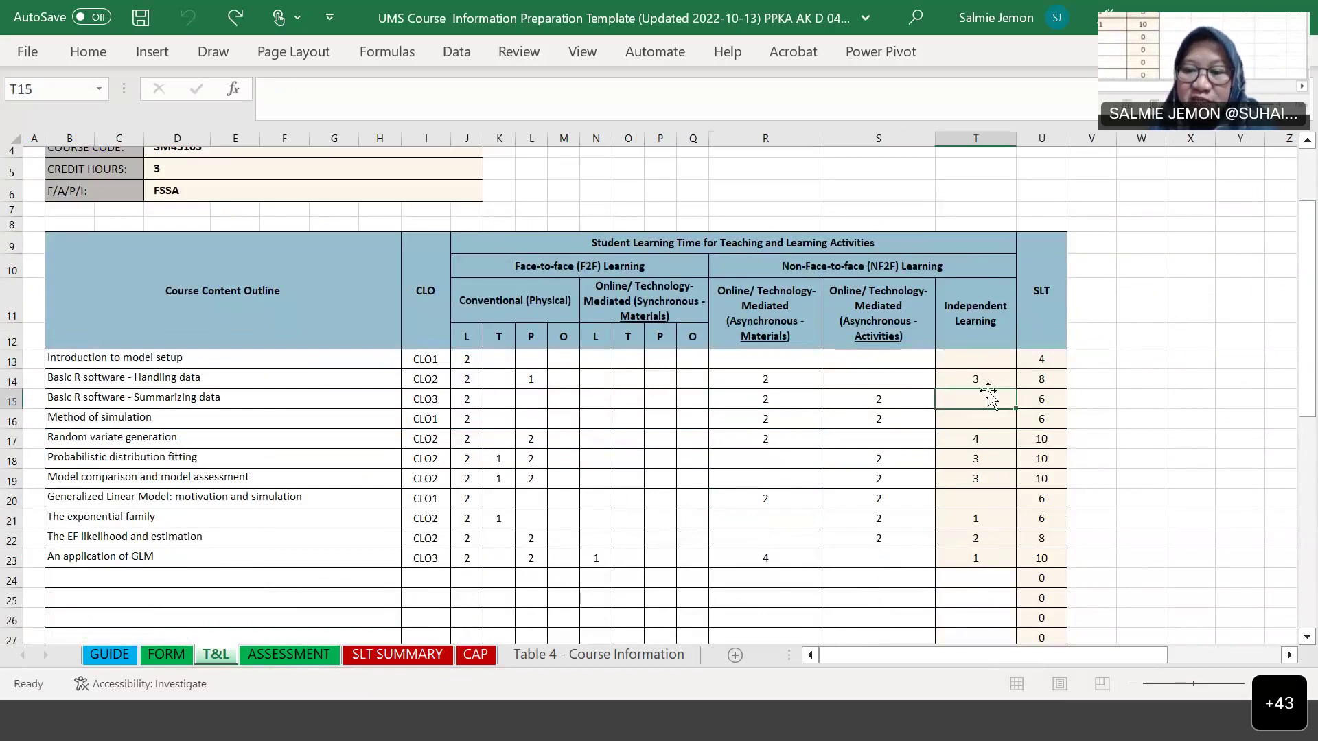
left_click(986, 360)
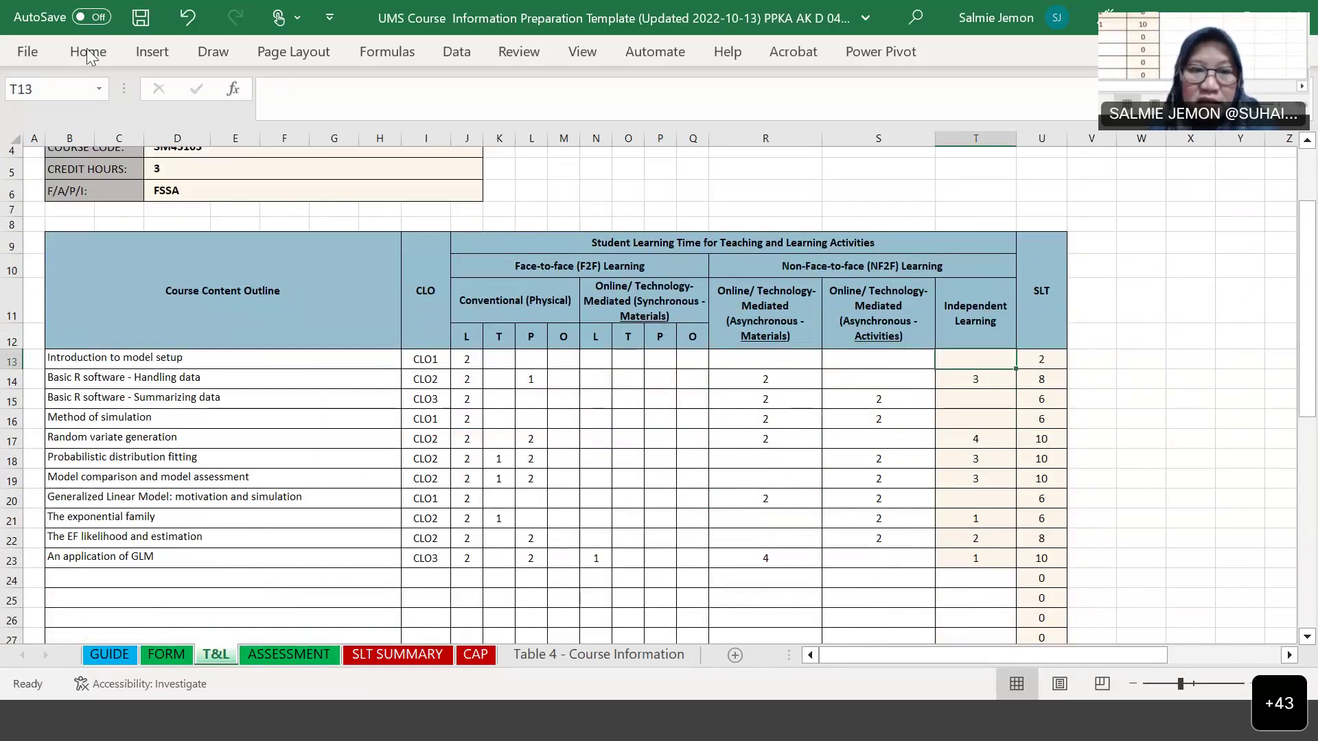
left_click(189, 21)
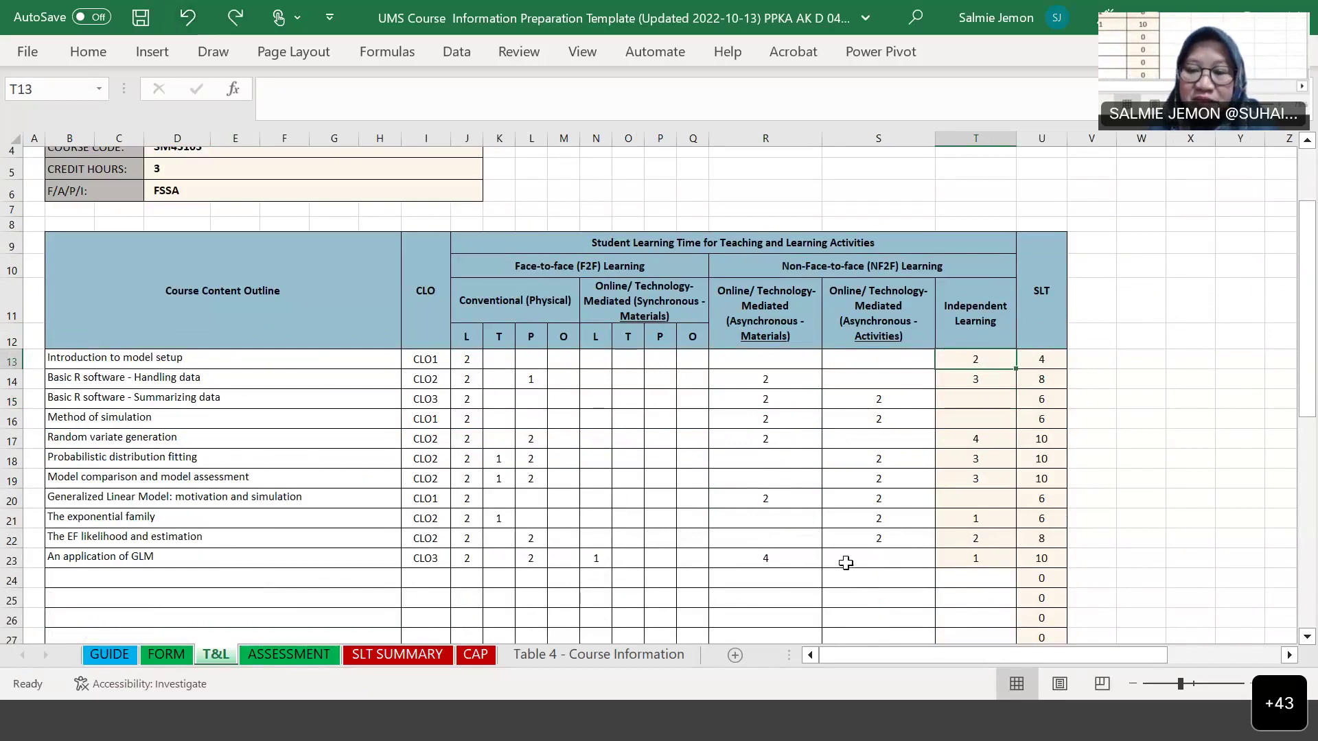
left_click(898, 533)
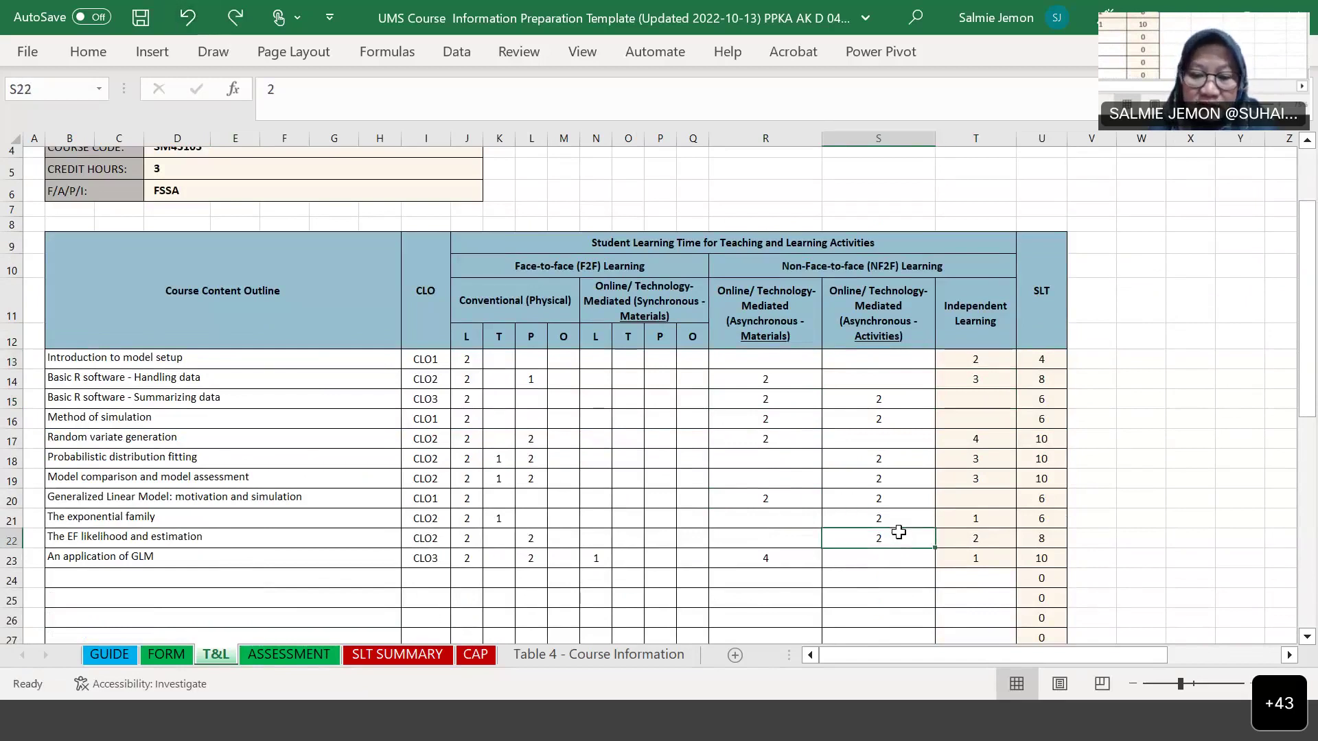
Review the assessment subtotals, and examine the Type of Delivery and Substitute Blended Learning breakdowns on the SLT SUMMARY worksheet.
left_click(314, 653)
scroll(561, 471, "down", 1)
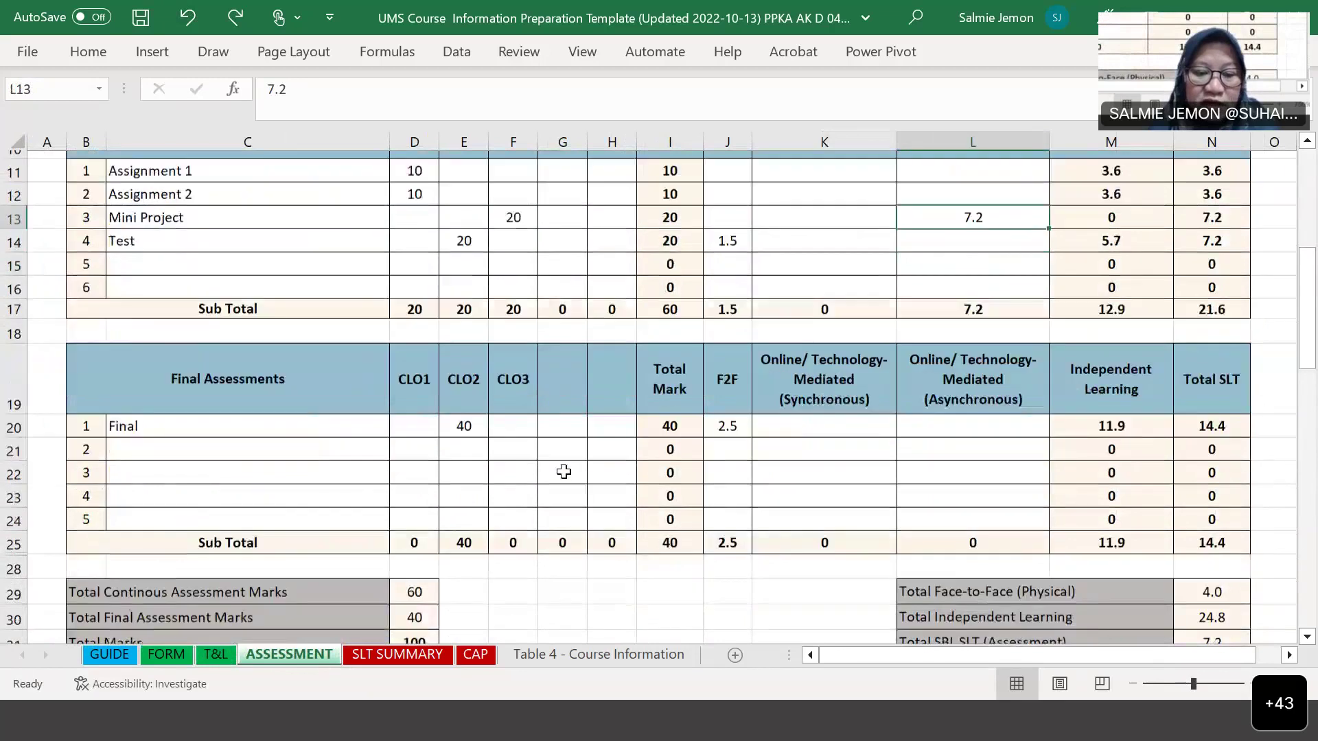
left_click(388, 655)
scroll(796, 401, "down", 9)
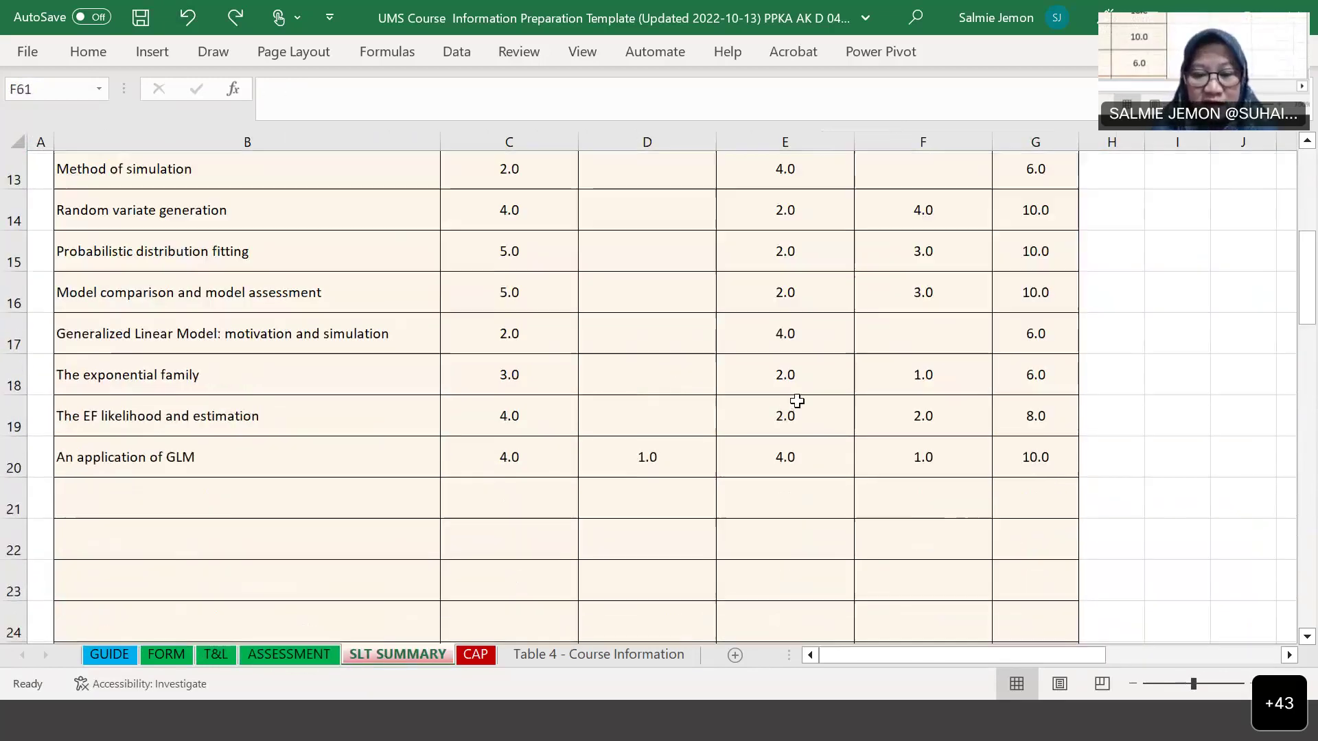
scroll(796, 398, "down", 8)
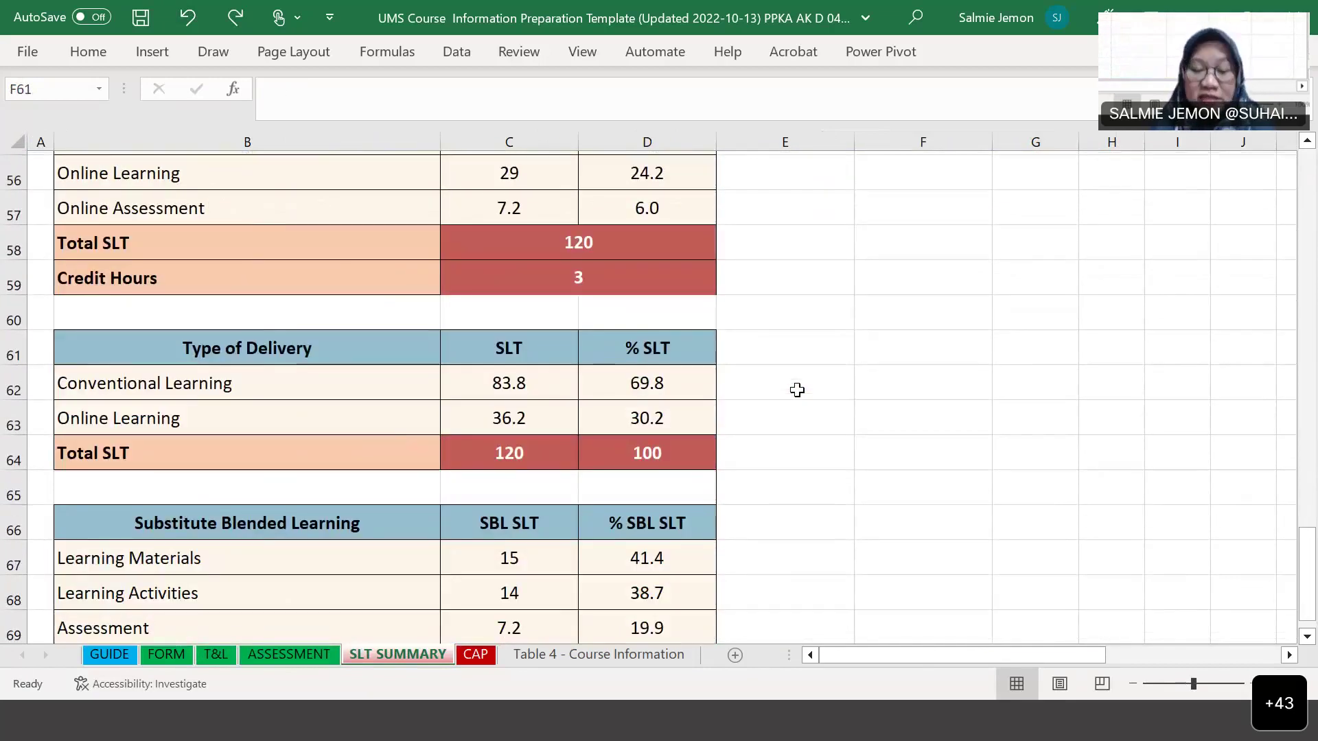
scroll(797, 390, "down", 1)
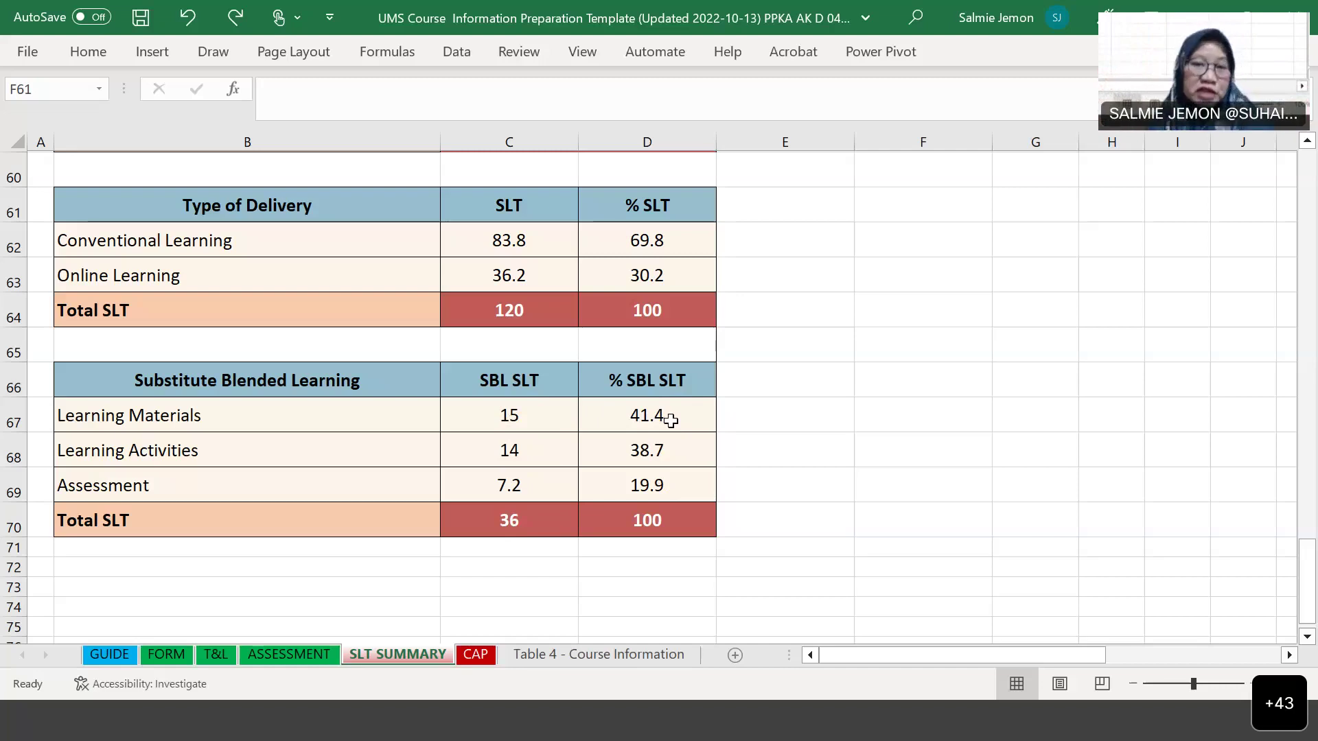
scroll(670, 421, "up", 1)
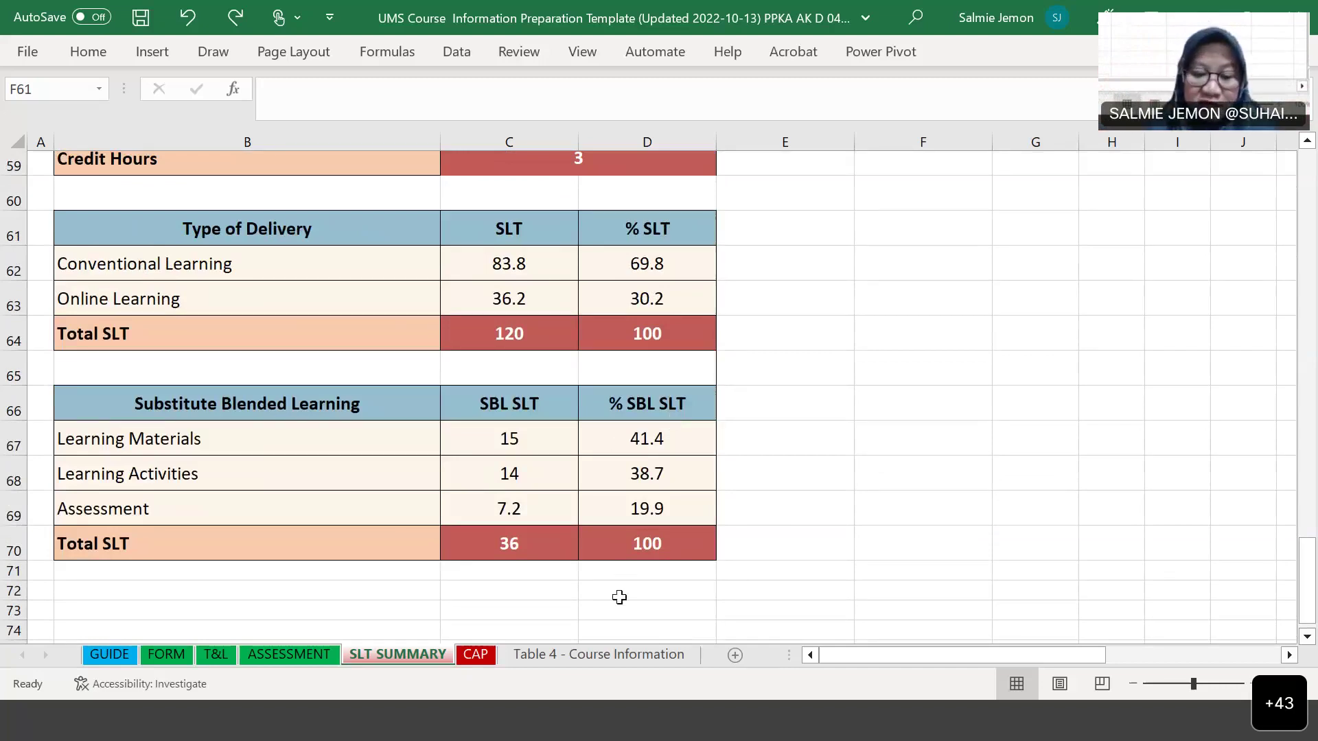
Look through the Table 4 - Course Information worksheet from the course details to the note at its end.
left_click(611, 654)
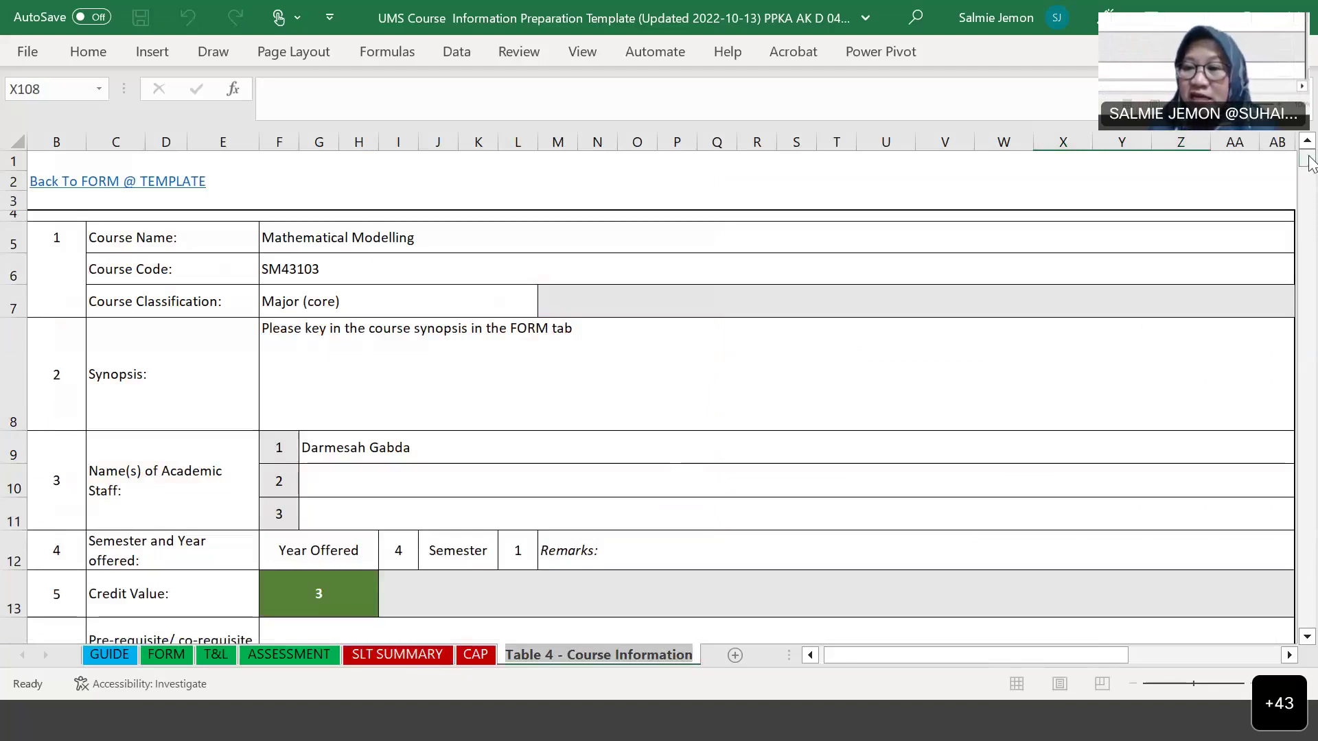
left_click_drag(1310, 163, 1311, 205)
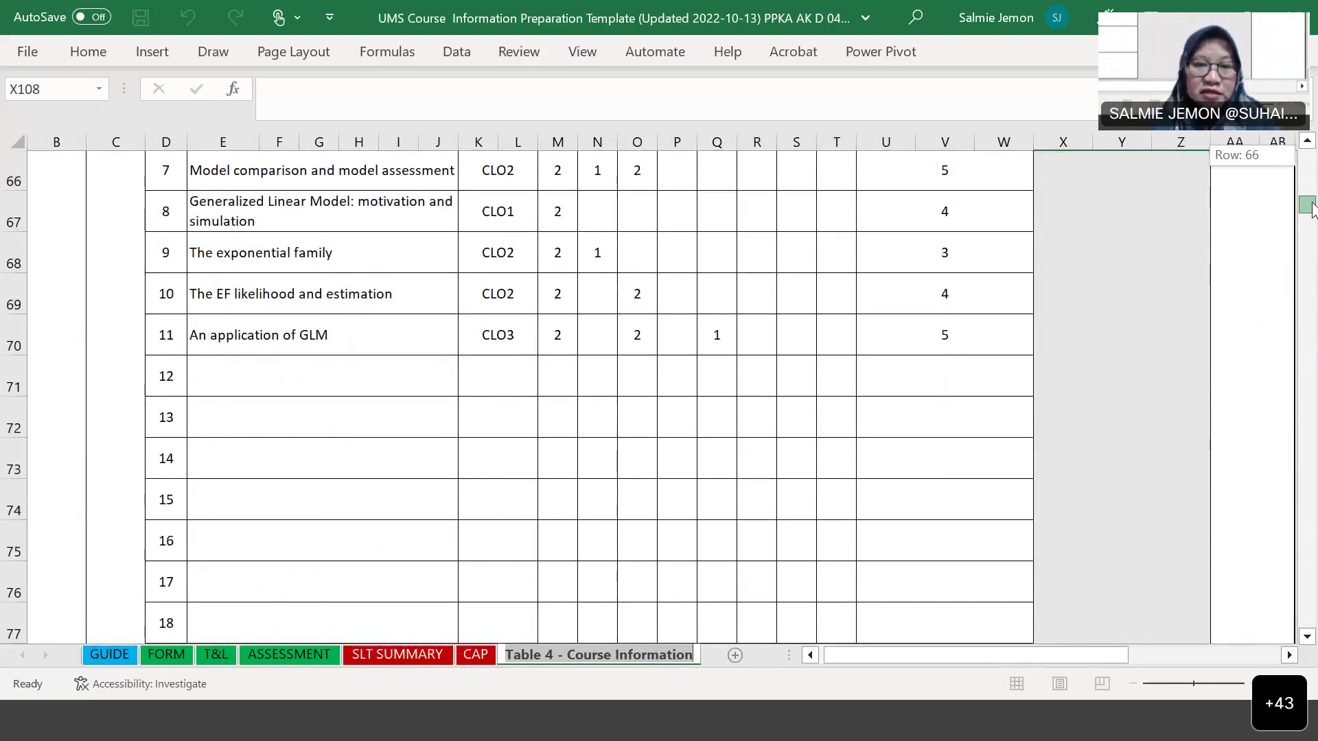
left_click_drag(1310, 204, 1311, 204)
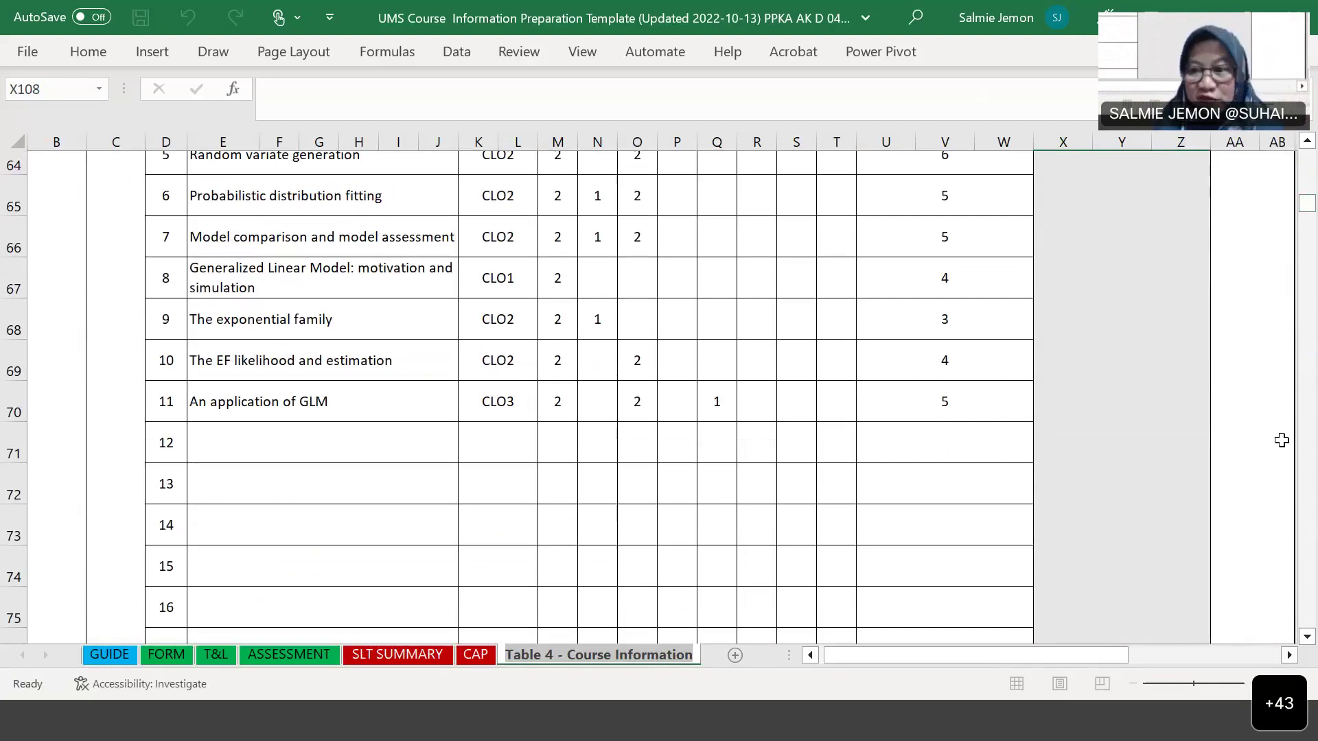
left_click_drag(1306, 206, 1306, 244)
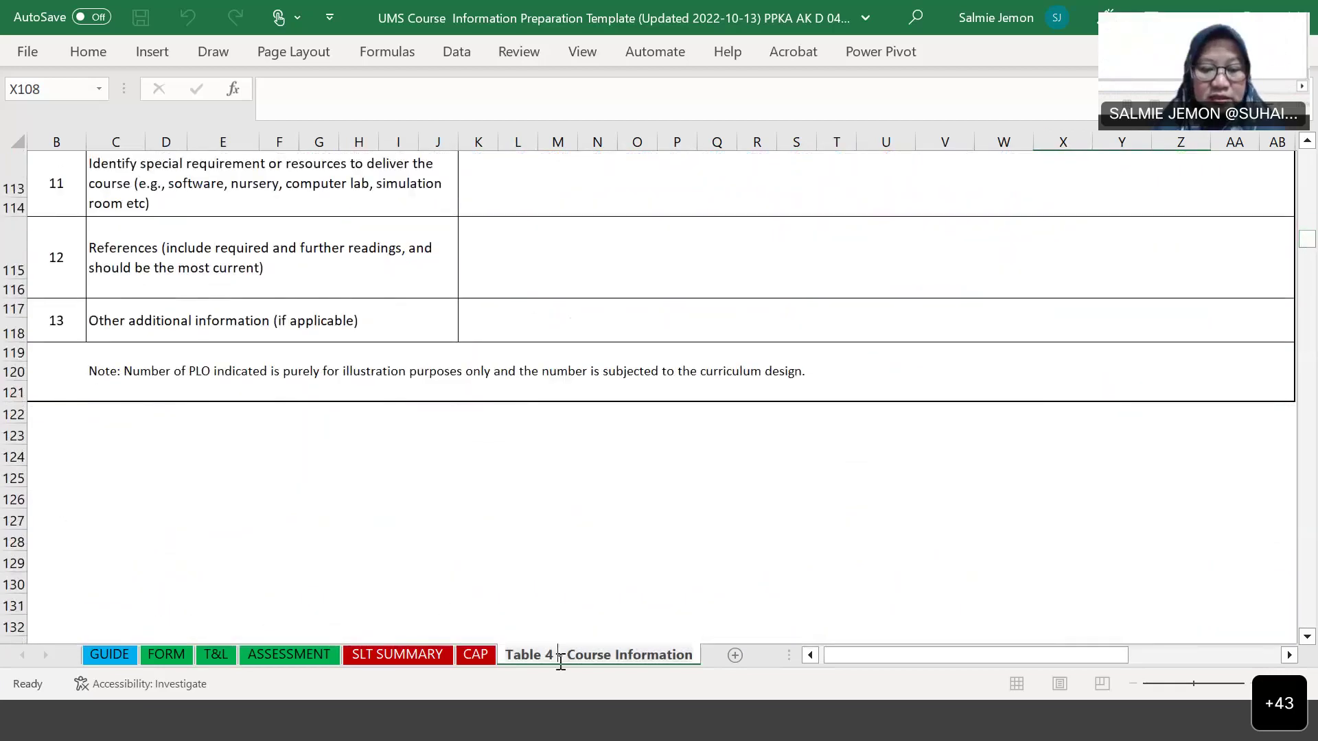
Open the CAP worksheet to examine the assessment marks and SLT percentages.
left_click(475, 659)
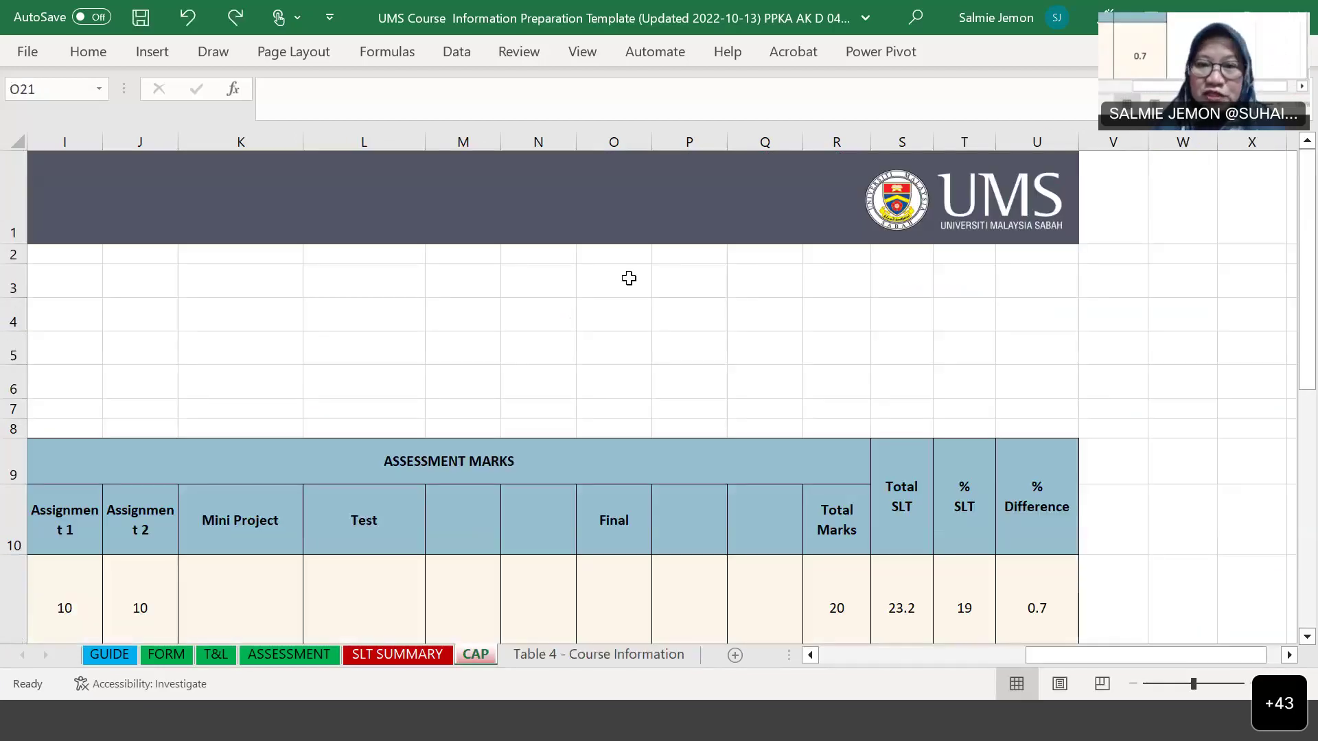